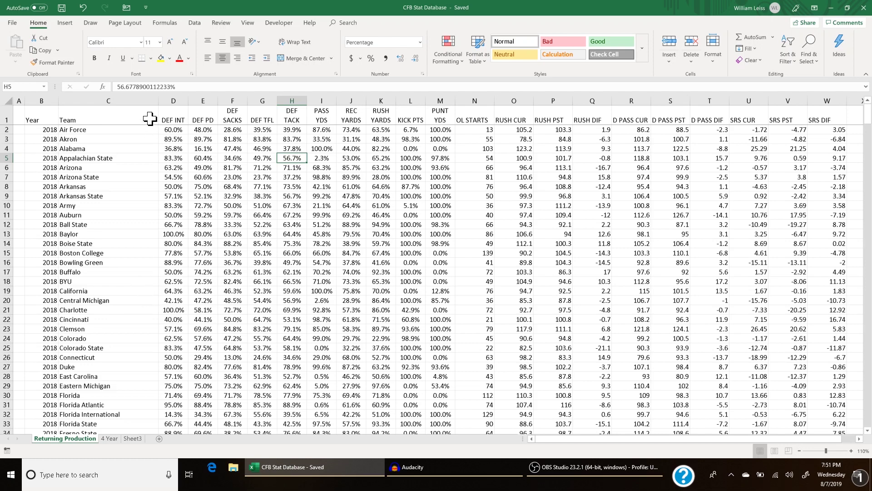
- Shade the DEF INT through OL STARTS columns (D:N) with a light gray fill
left_click_drag(172, 98, 468, 97)
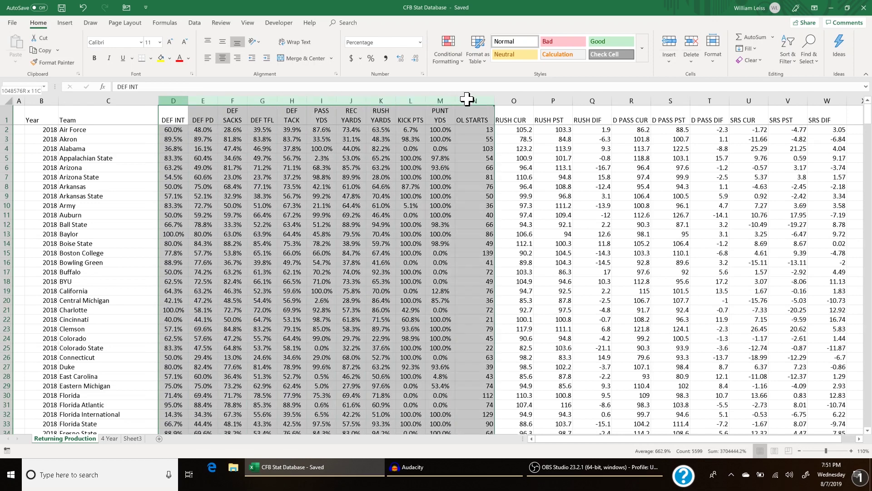
left_click(170, 58)
left_click(173, 91)
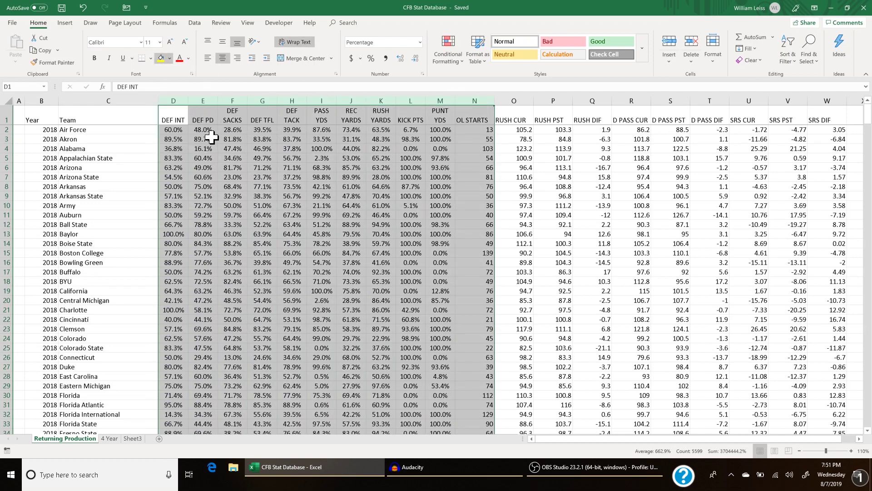
left_click(233, 158)
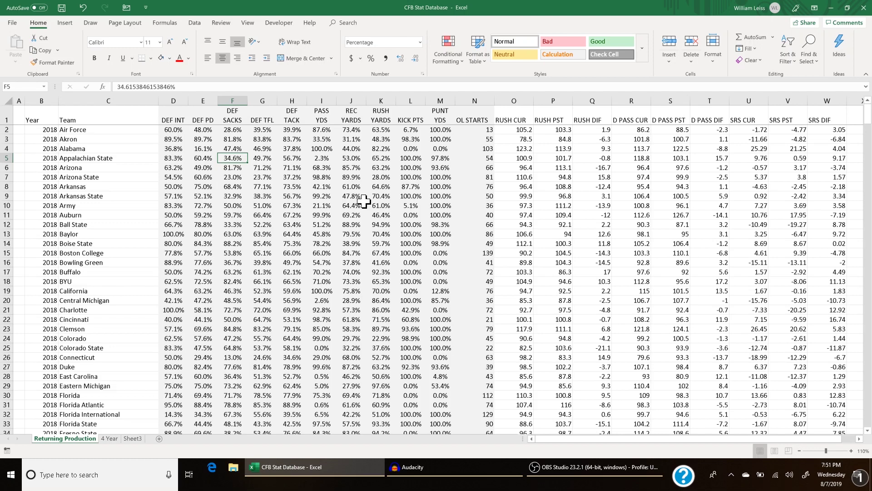
left_click(174, 131)
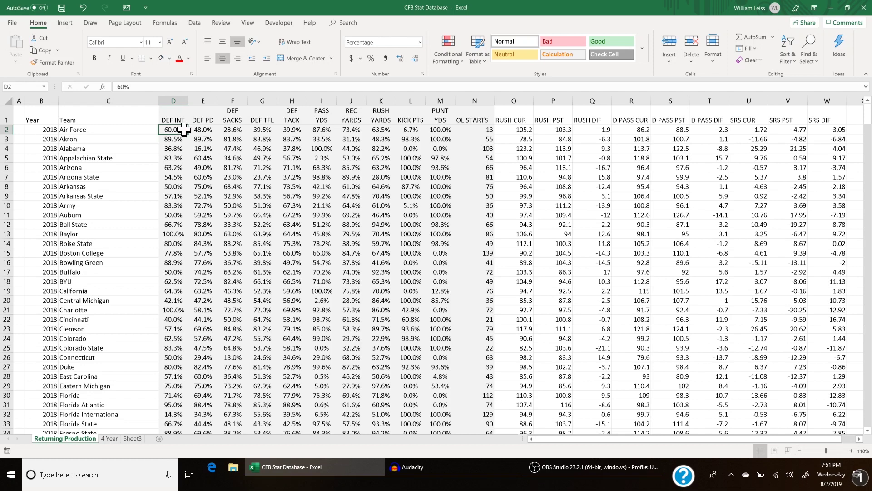
left_click(290, 130)
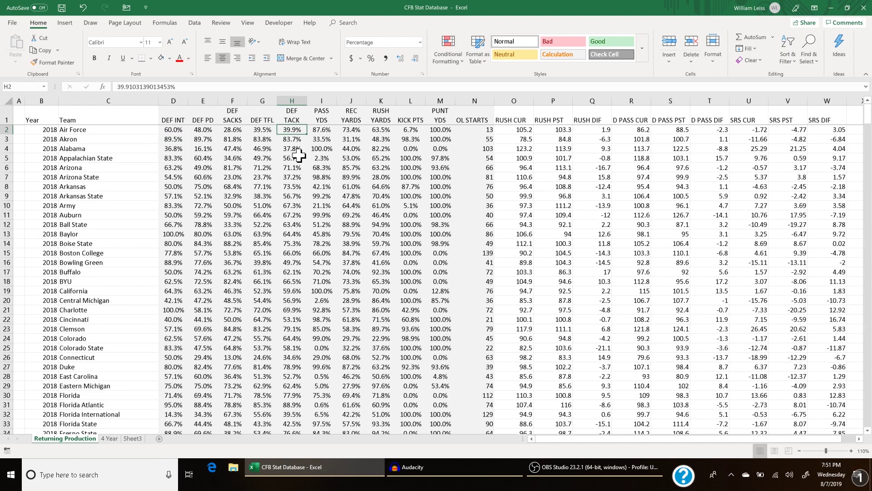
left_click(381, 130)
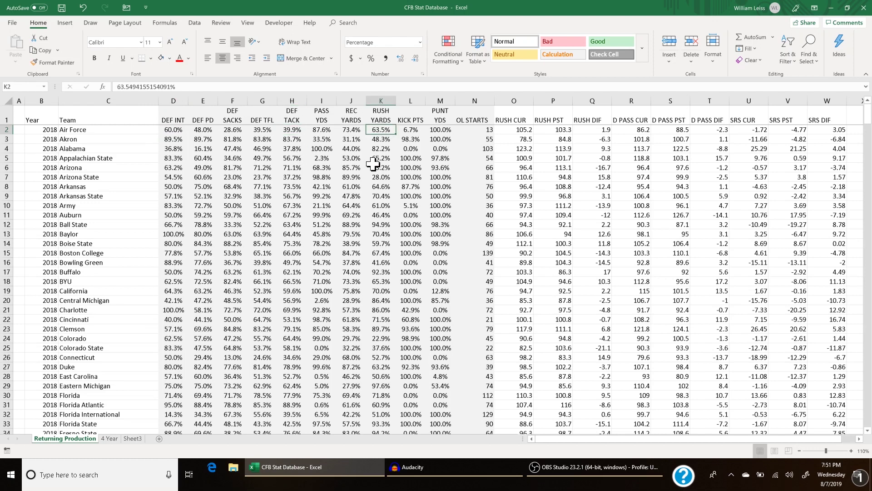
left_click(470, 130)
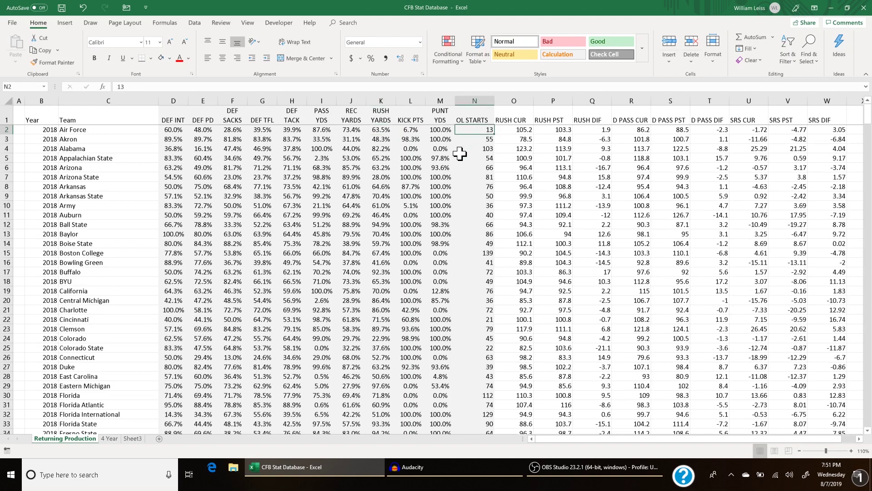
left_click(442, 130)
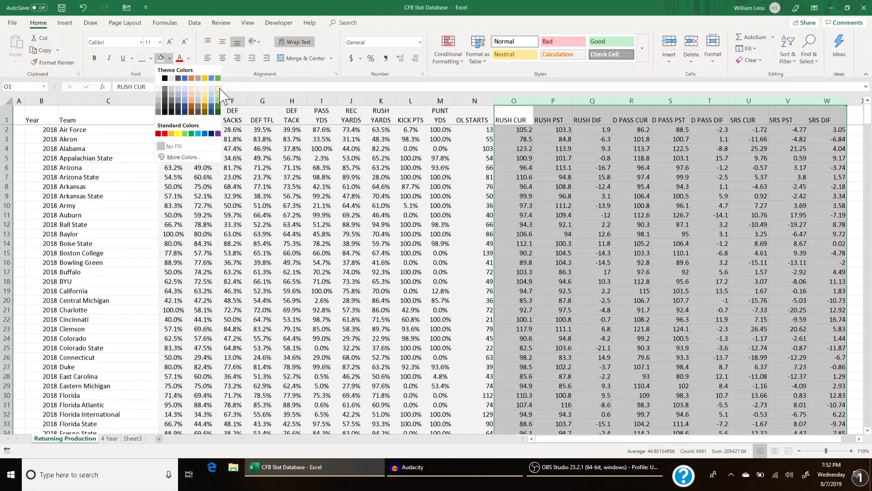
- Shade the RUSH CUR through SRS DIF columns (O:W) with a light green fill
left_click(222, 121)
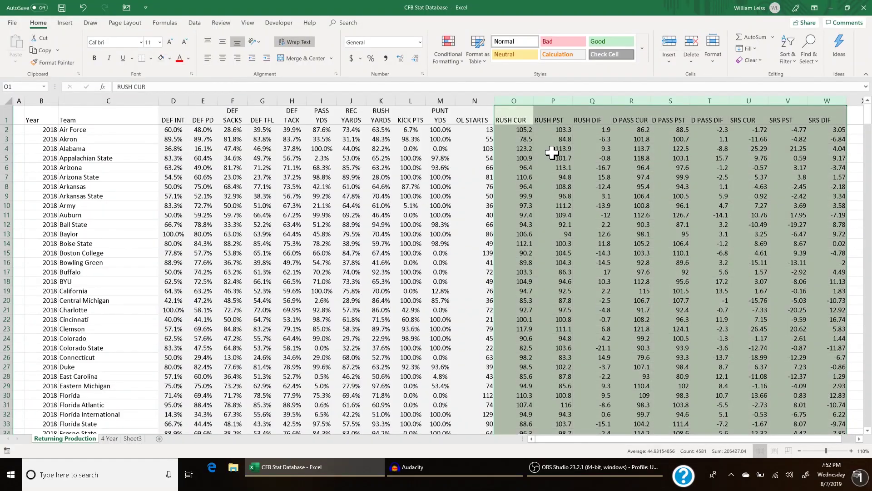
left_click(518, 111)
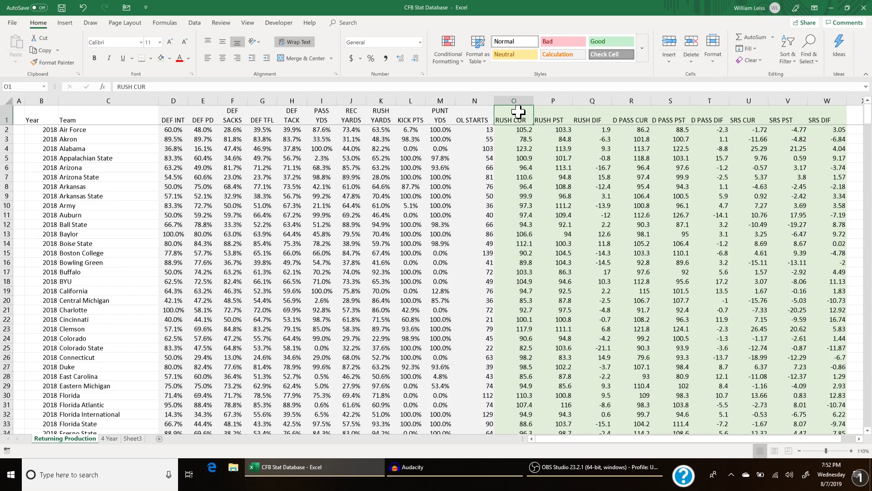
- Examine the rush, defensive pass and SRS columns on the Returning Production sheet, including current, past and difference figures for rush
left_click(636, 96)
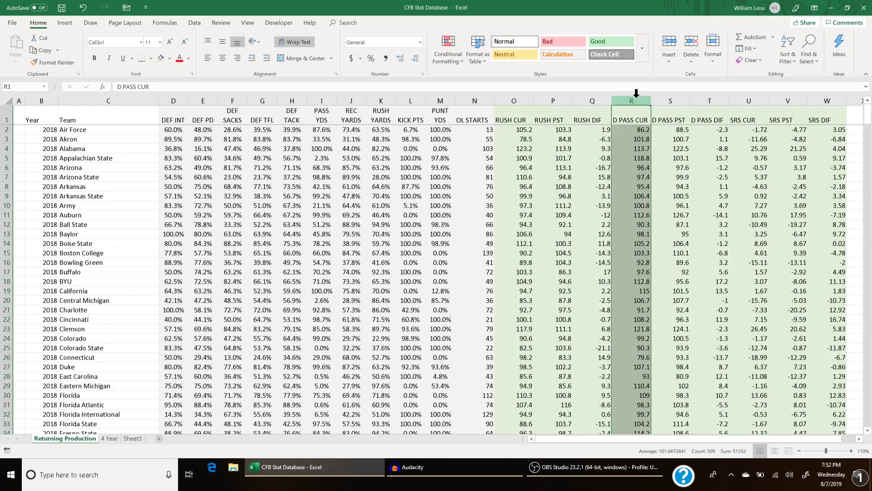
left_click(752, 96)
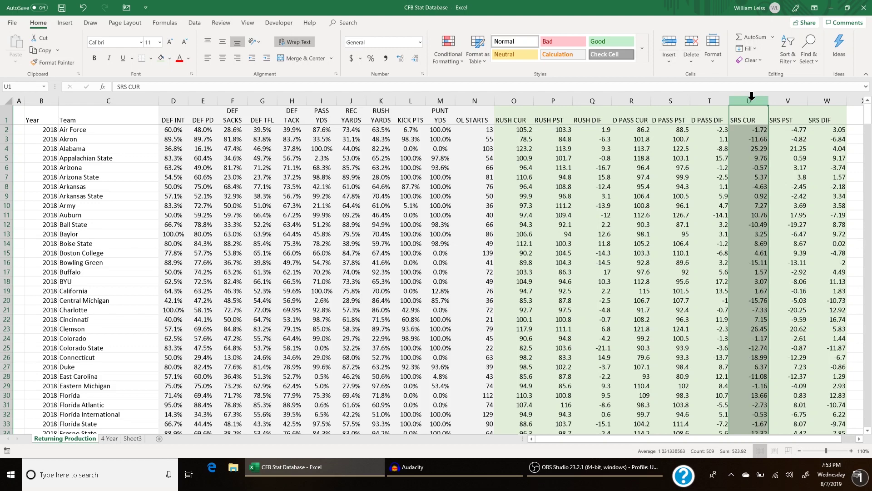
left_click(514, 100)
scroll(514, 101, "right", 1)
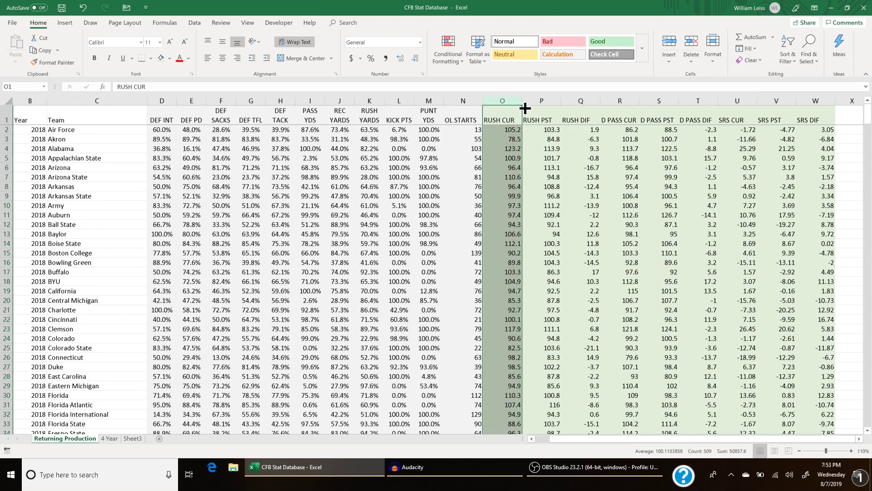
left_click(540, 98)
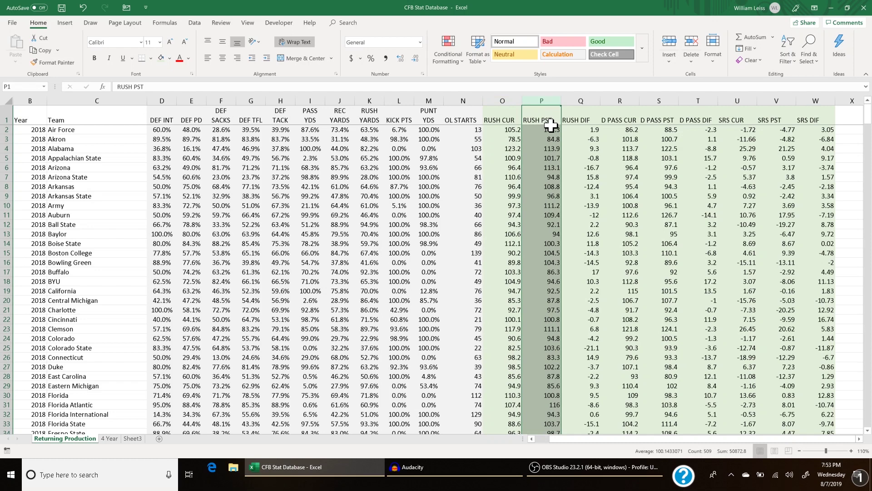
left_click(580, 101)
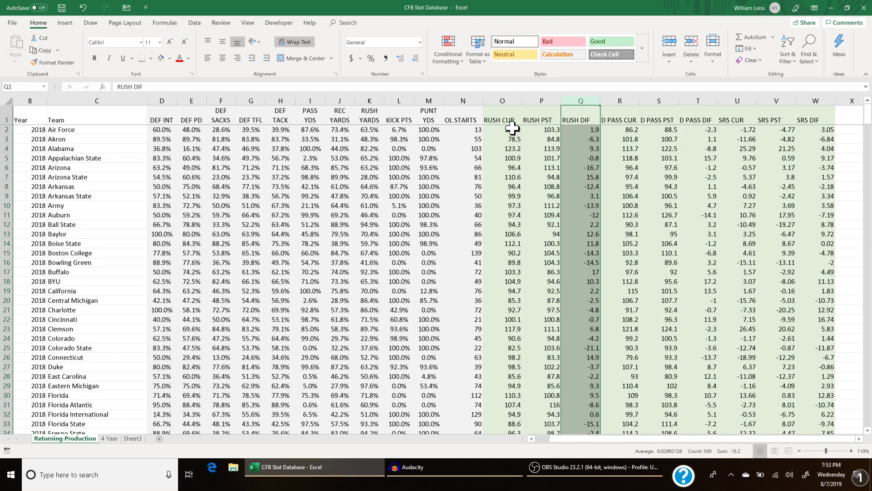
- Review the Rush and TALENT columns on the 4 Year sheet and the team rows and BASE LINE column on Sheet3
key("ctrl+Page_Down")
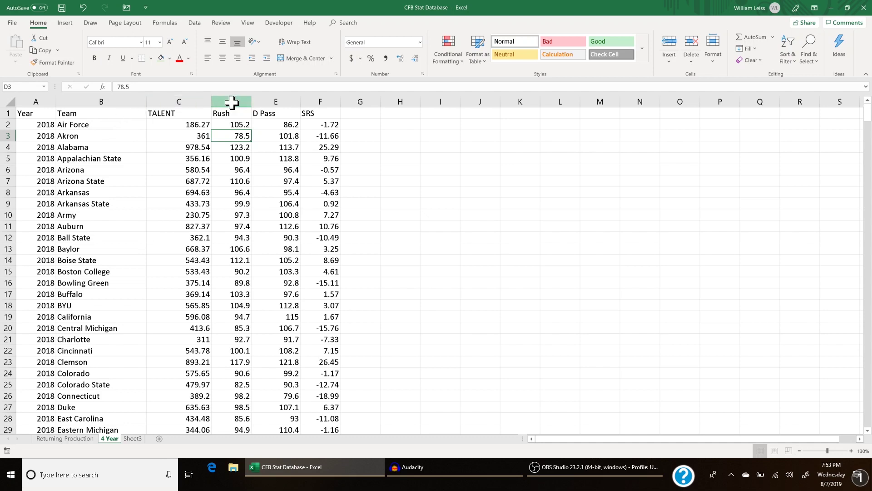
left_click(232, 99)
left_click(188, 97)
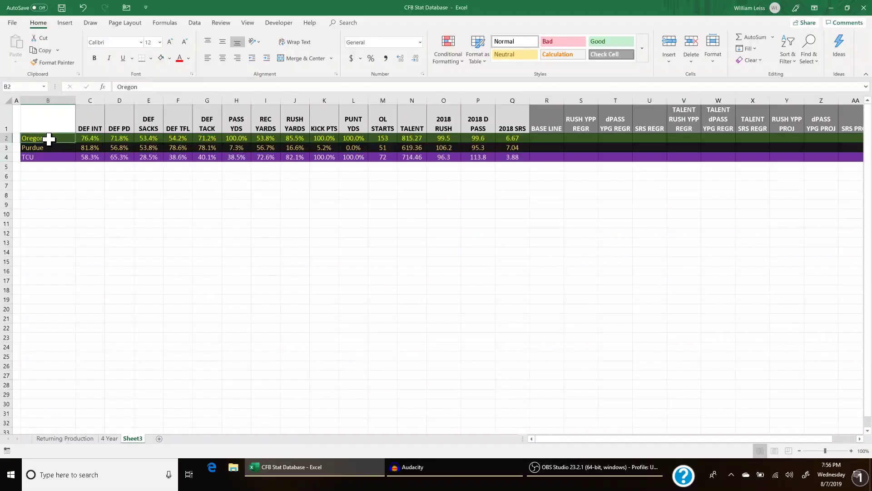
left_click(50, 146)
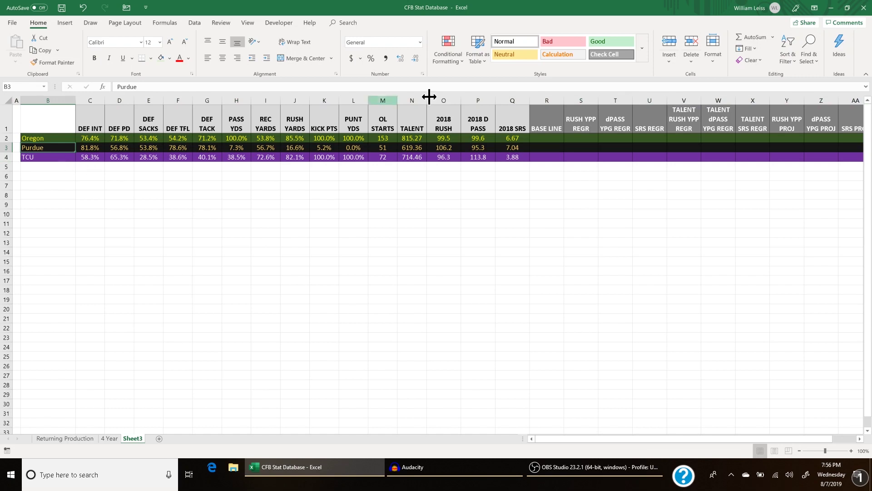
left_click(540, 137)
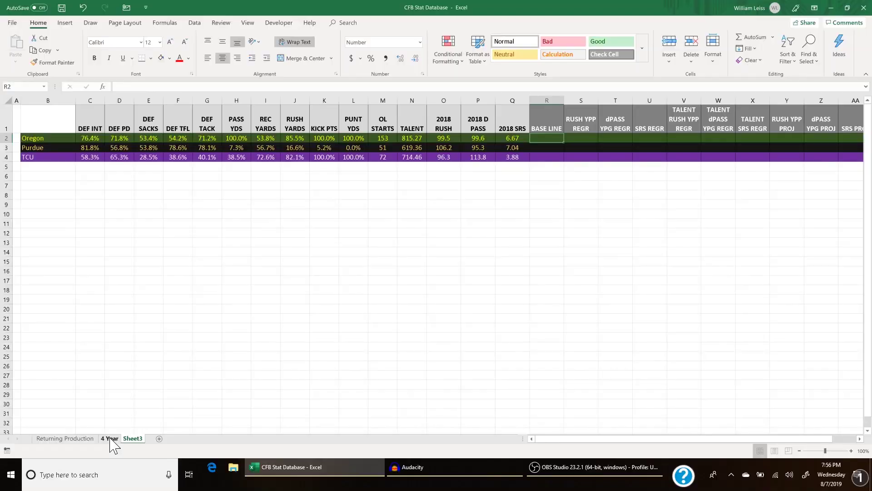
- Build a pivot table on a new sheet from the 4 Year data, with Year as columns, Team as rows and Sum of Rush as values, without grand totals
left_click(109, 439)
left_click_drag(39, 113, 336, 118)
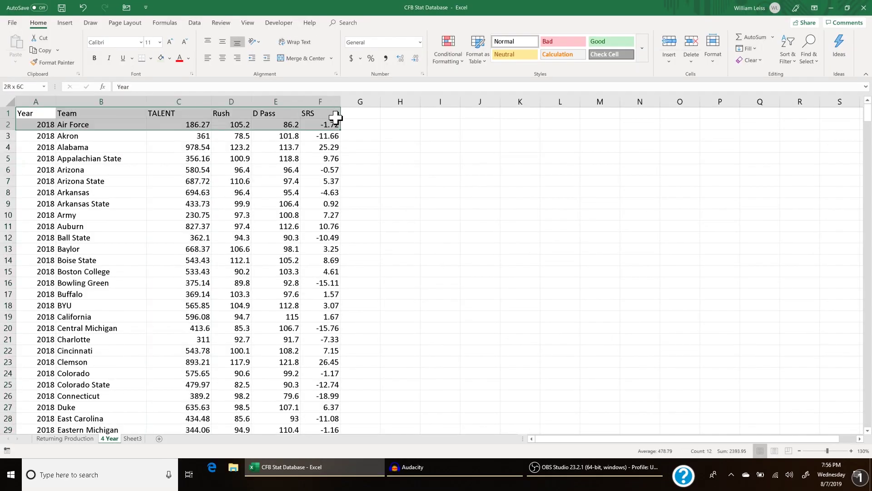
key("ctrl+shift+Down")
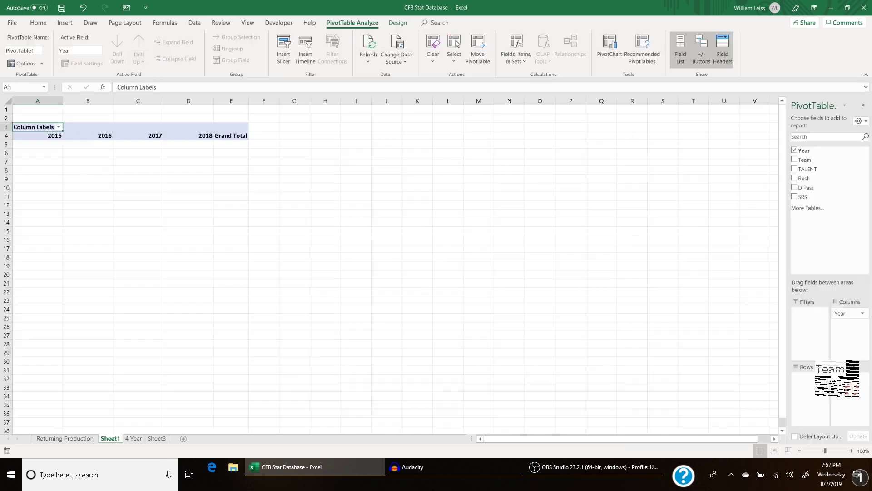
left_click_drag(809, 377, 817, 383)
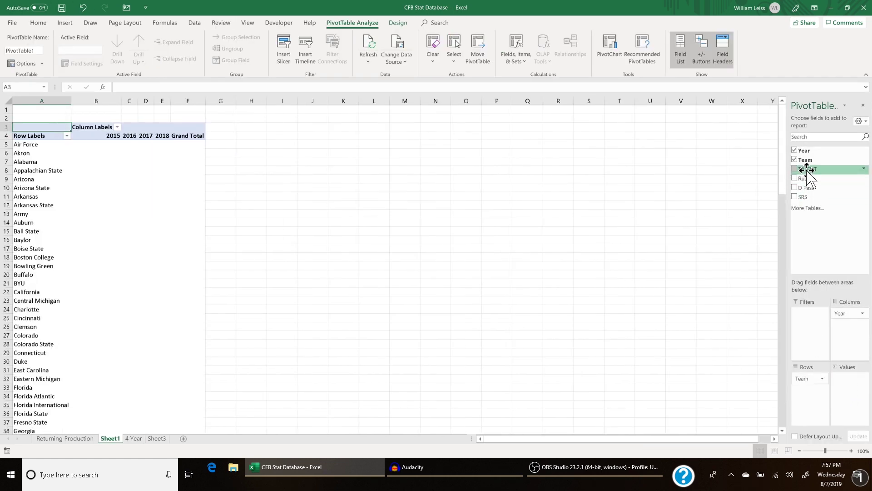
left_click_drag(817, 176, 817, 344)
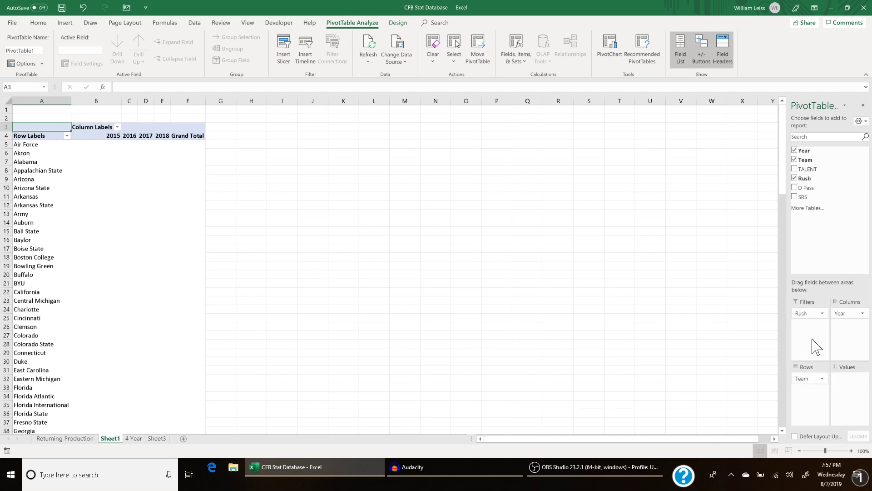
left_click(262, 135)
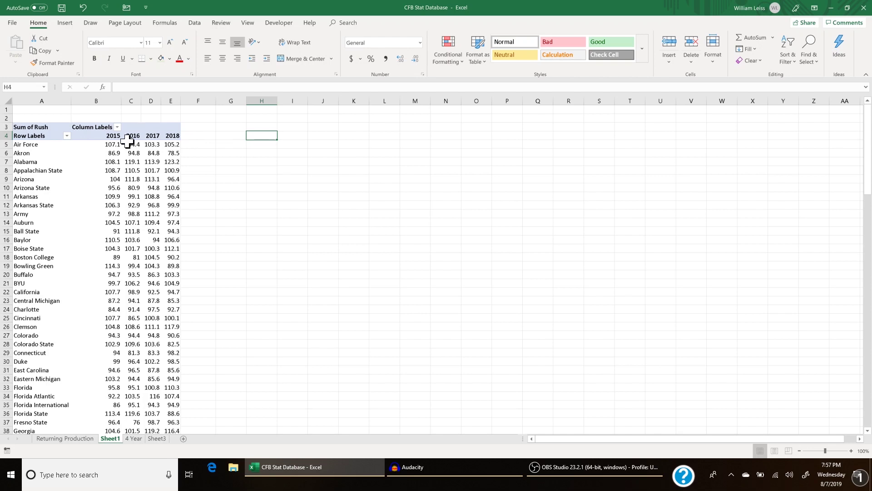
- Enter the weighted four-year rush average =((B5 * 1) + (C5 * 1.33) + (D5 * 1.67) + (E5 * 2)) / 6 in cell F5
left_click(172, 144)
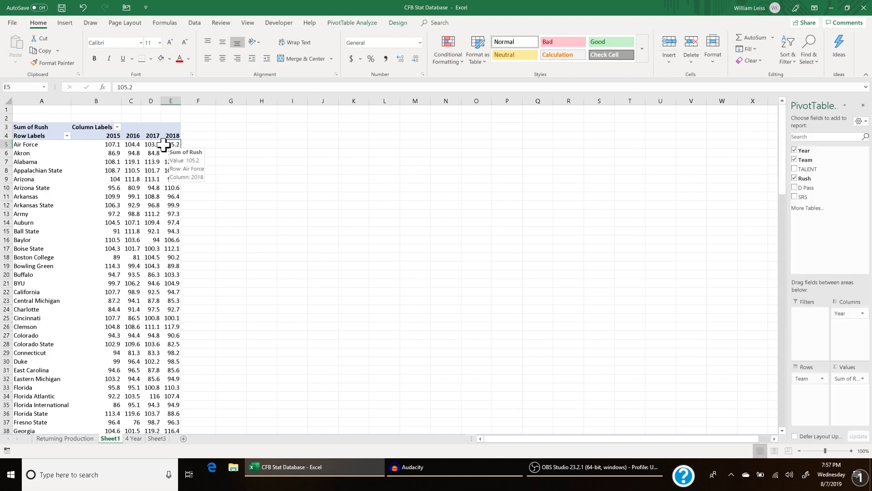
left_click(113, 144)
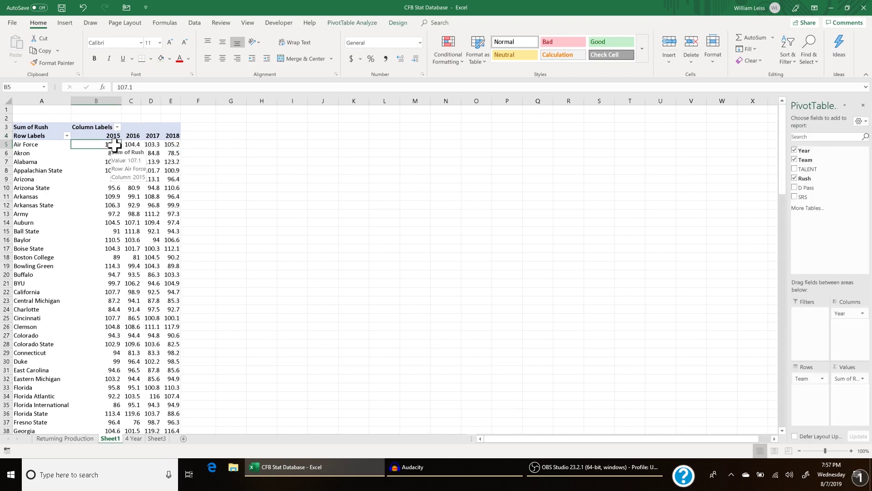
left_click(193, 143)
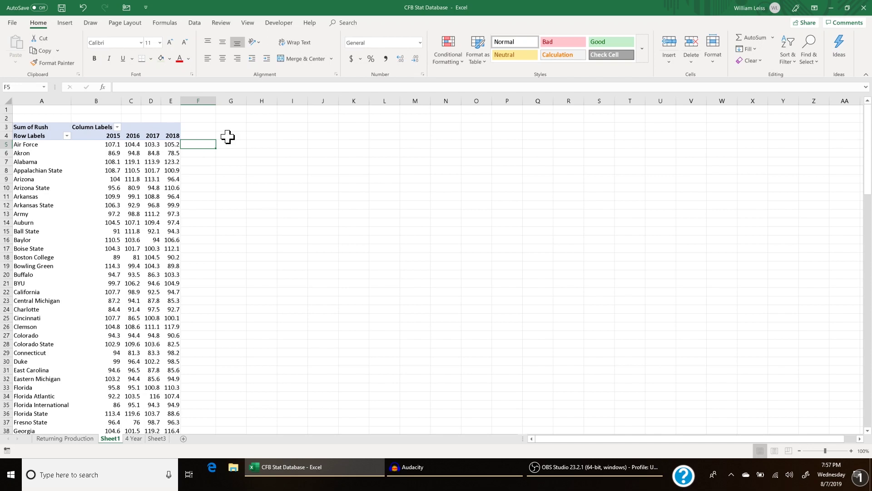
type("=(B5")
key("BackSpace")
key("BackSpace")
type("(B5")
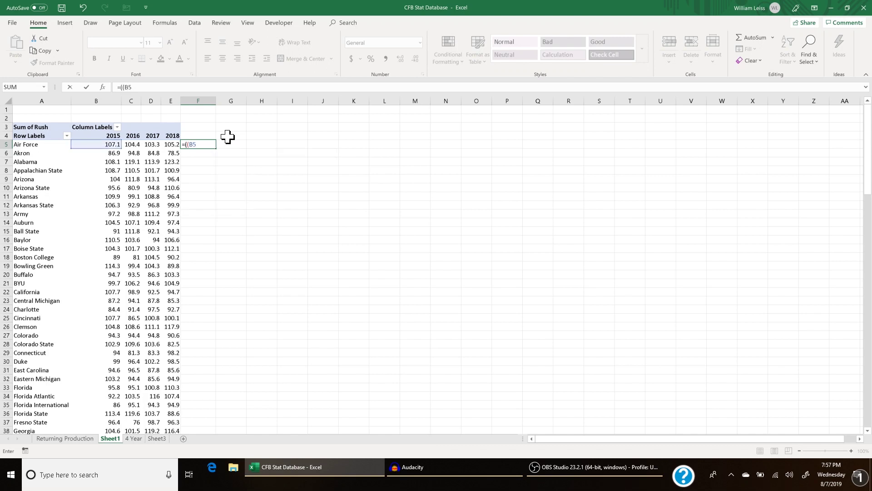
type(" * 1) + (C5 * 1.33) +")
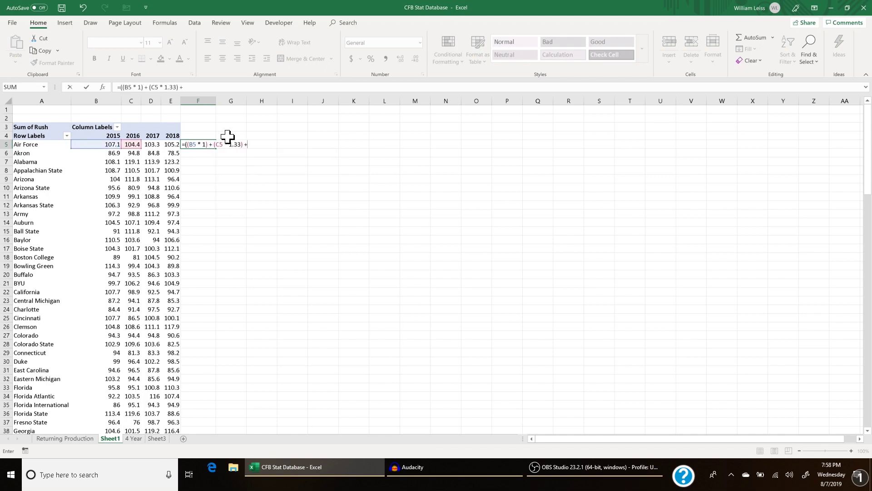
type(" (D5 * 1.67) + (E5 * 2)) /")
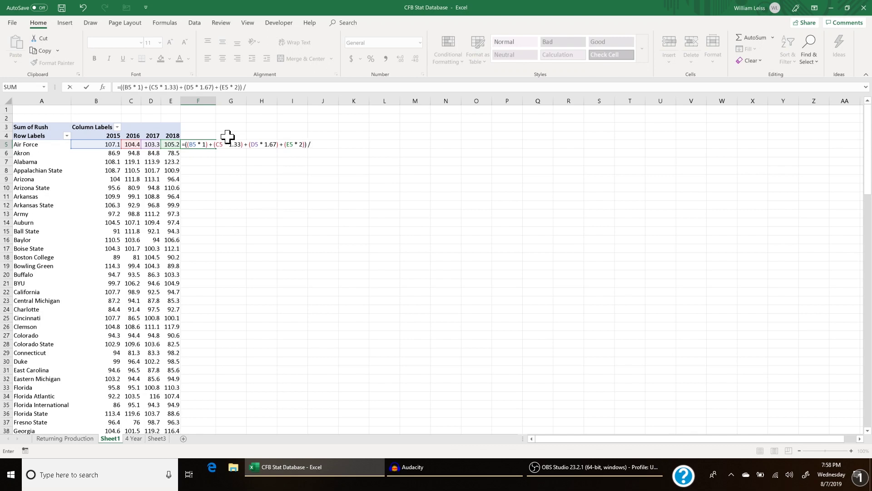
key("F2")
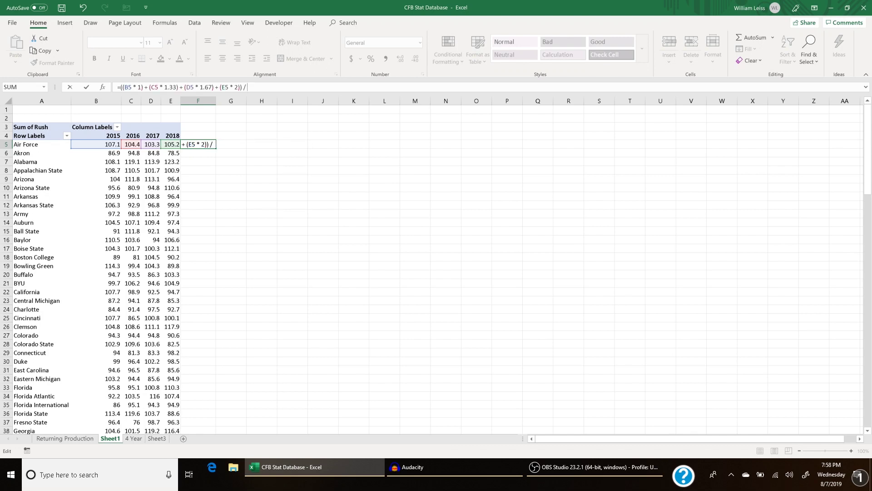
type("6")
key("Return")
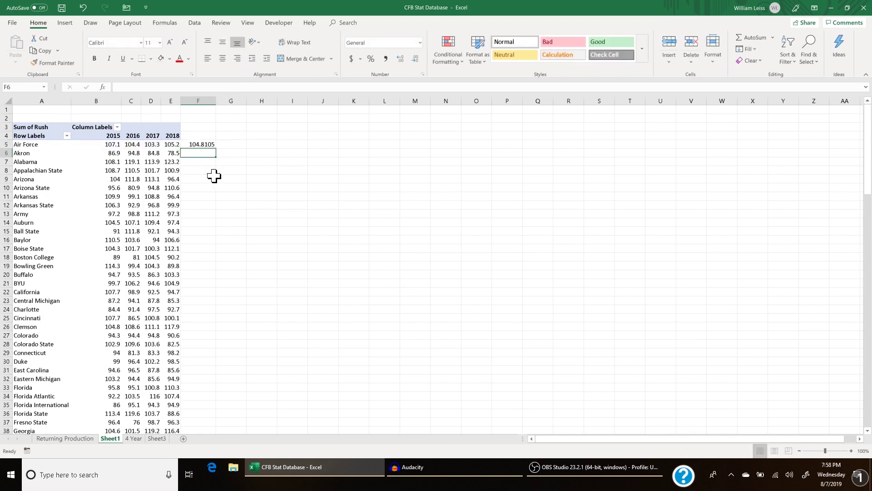
- Fill the weighted rush formula from F5 down column F for the remaining teams
left_click(207, 145)
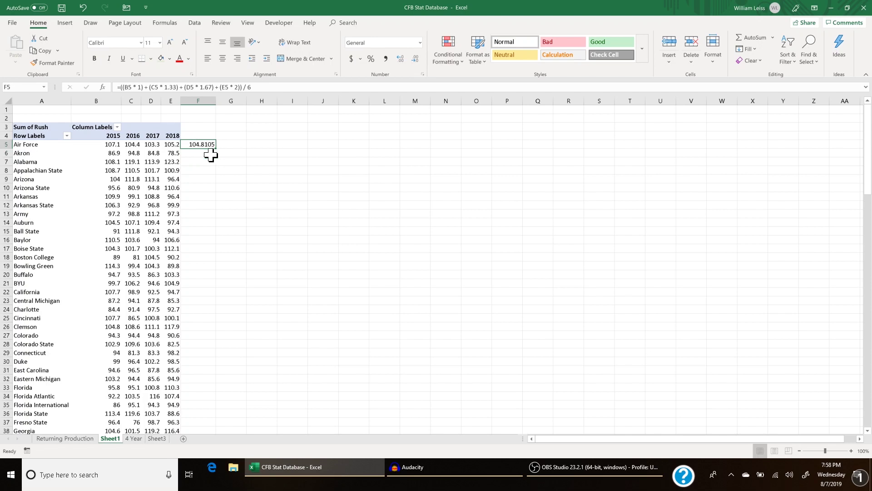
left_click_drag(219, 152, 219, 154)
left_click(222, 163)
- Copy Oregon's weighted rush average and paste it as a value into its RUSH BASE LINE cell R2 on Sheet3
key("ctrl+c")
scroll(214, 259, "down", 10)
left_click(157, 439)
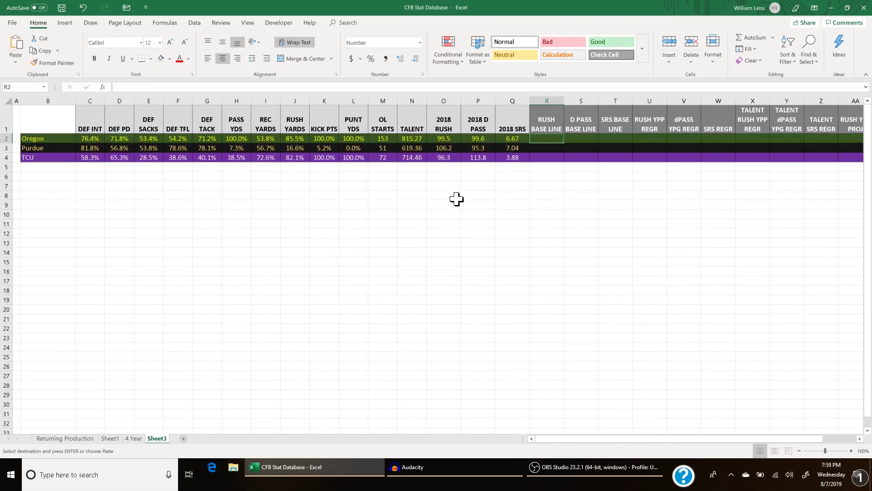
right_click(554, 140)
left_click(583, 179)
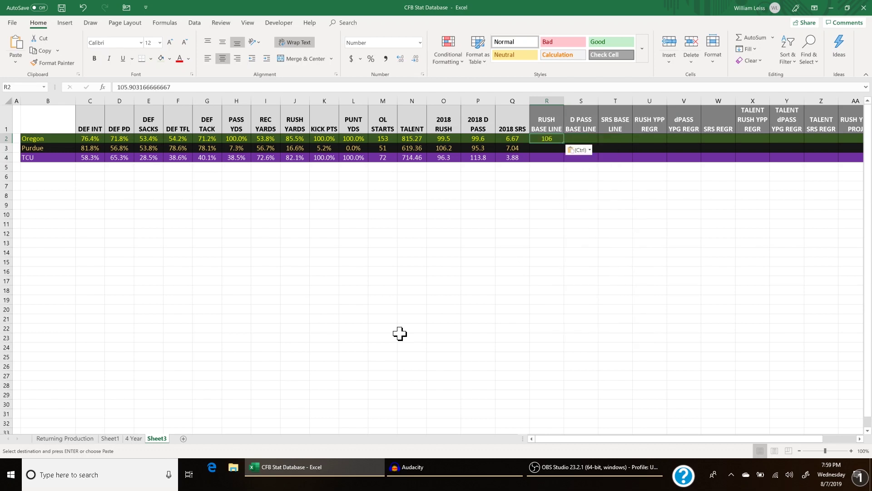
- Paste the teams' weighted four-year SRS averages as values into the SRS BASE LINE column on Sheet3
left_click(574, 190)
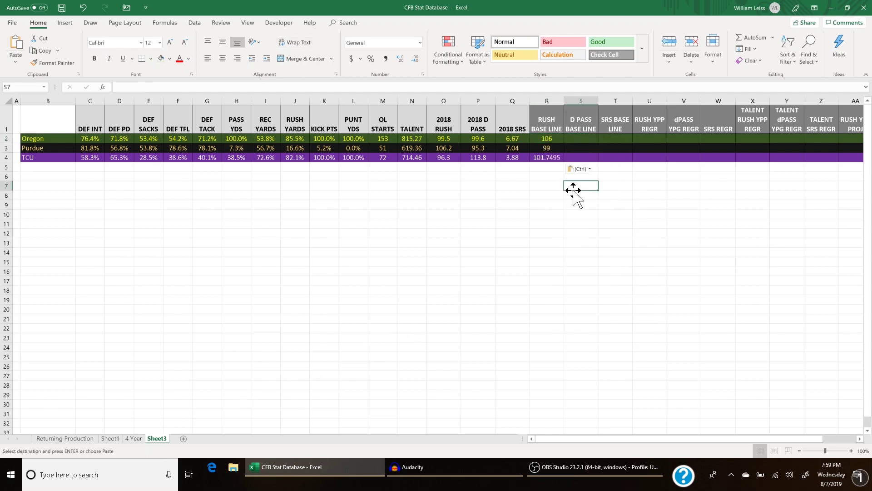
left_click(584, 138)
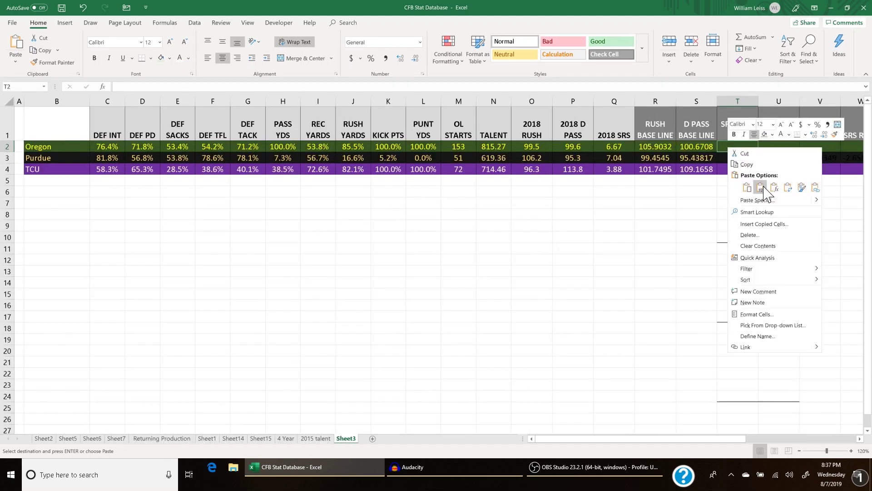
left_click(762, 184)
left_click(537, 202)
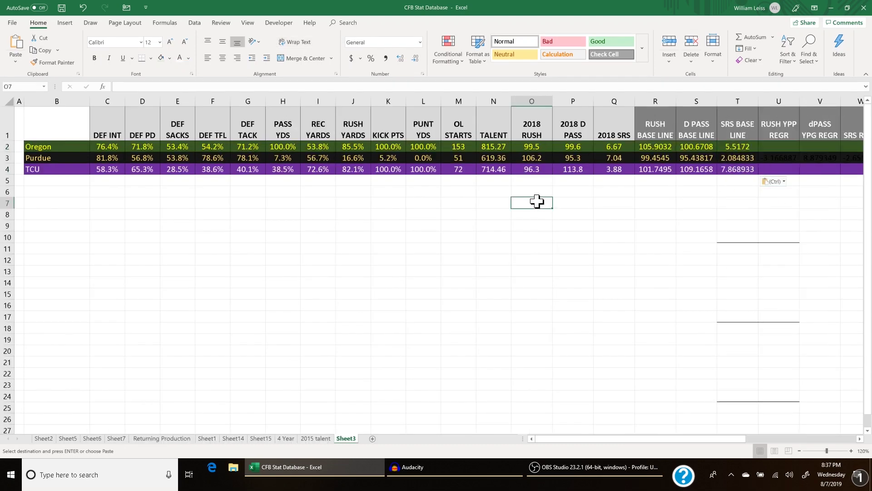
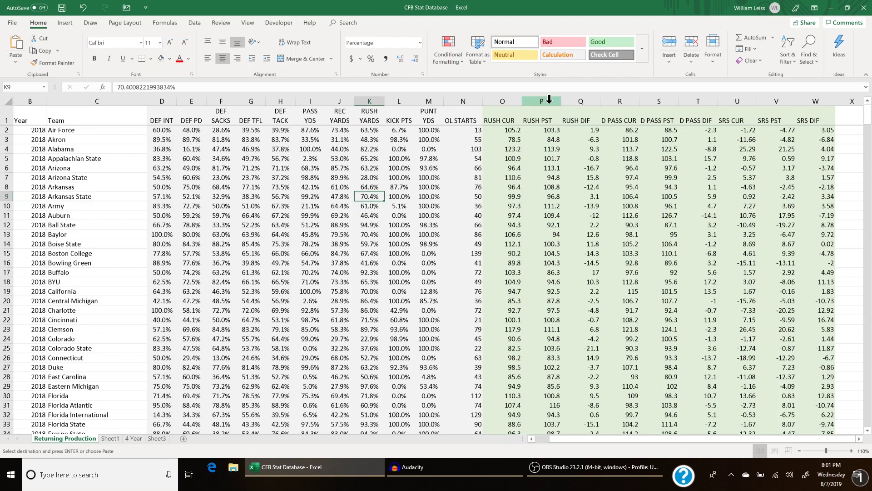
- Open the Regression analysis tool on the Returning Production sheet for the RUSH DIF data
left_click(574, 97)
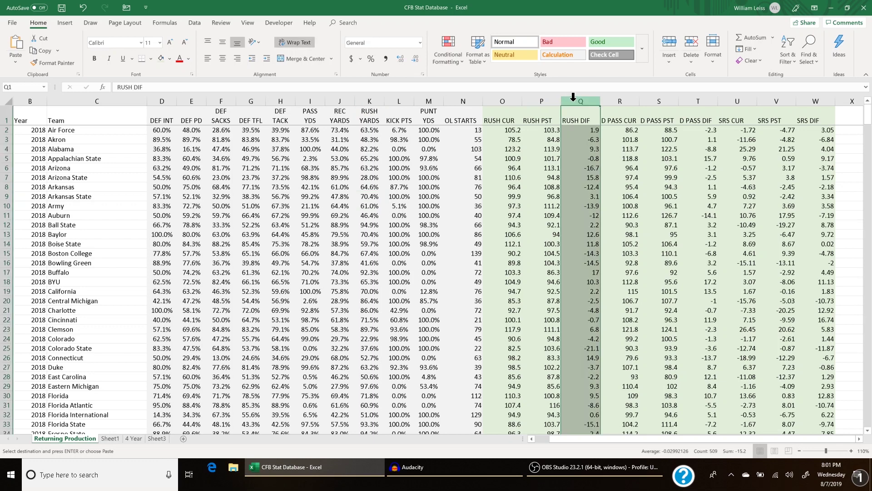
key("Right")
key("Down")
key("Down")
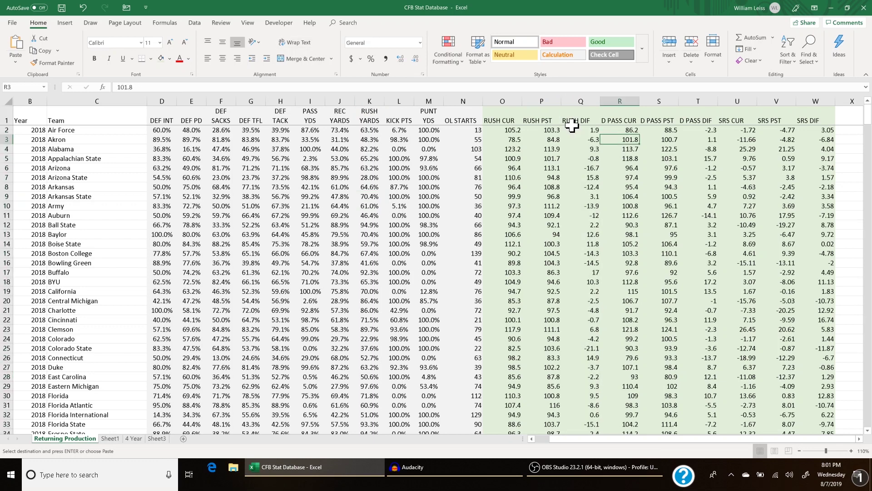
left_click(575, 120)
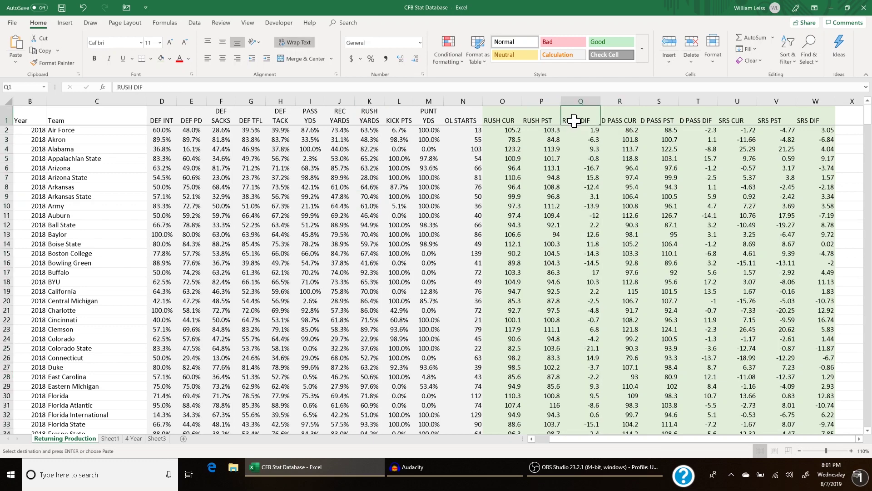
left_click(188, 25)
left_click(789, 37)
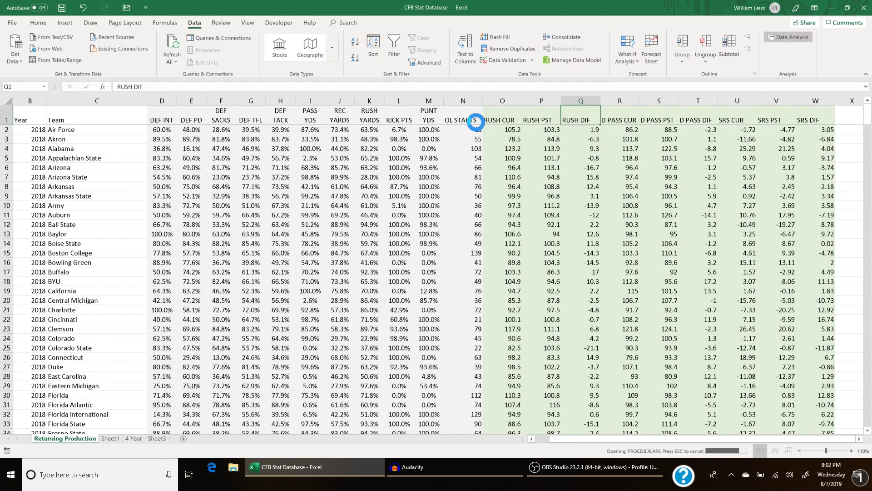
left_click_drag(660, 204, 567, 217)
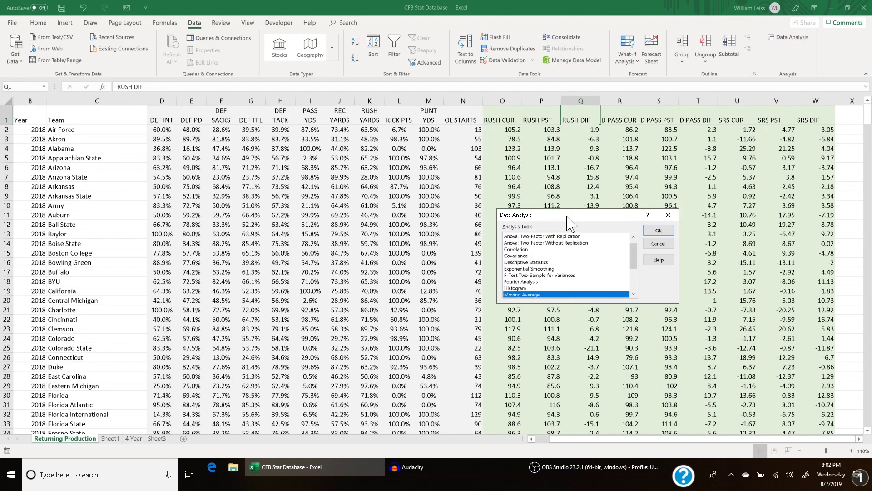
scroll(634, 264, "down", 3)
left_click(577, 272)
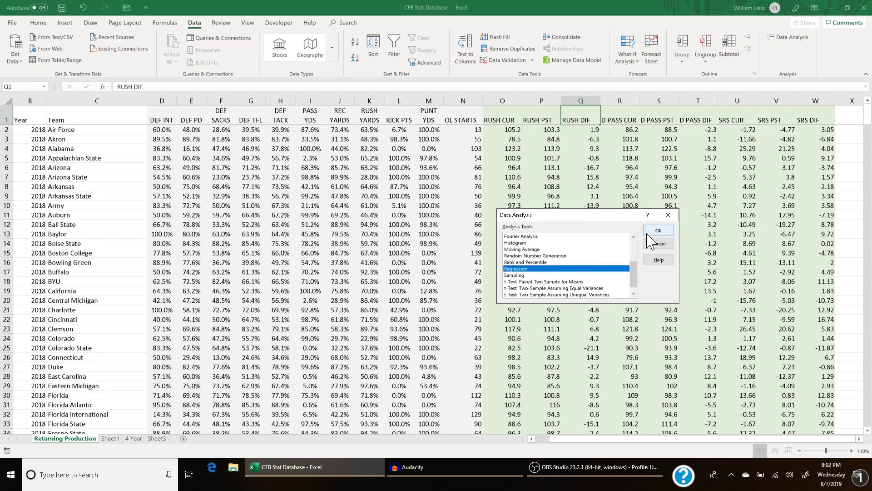
left_click(658, 230)
- Set the regression's Y range to RUSH DIF (Q1:Q509) and its X range to PASS YDS through OL STARTS (I1:L509)
left_click(576, 117)
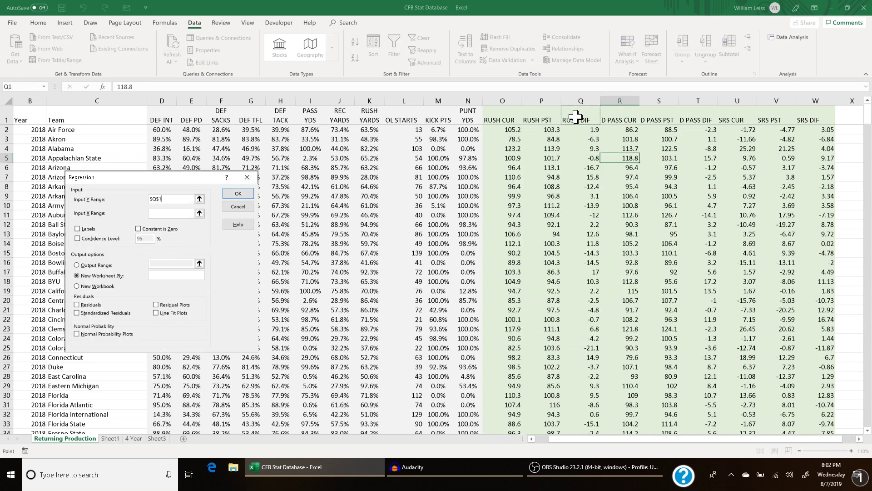
key("Tab")
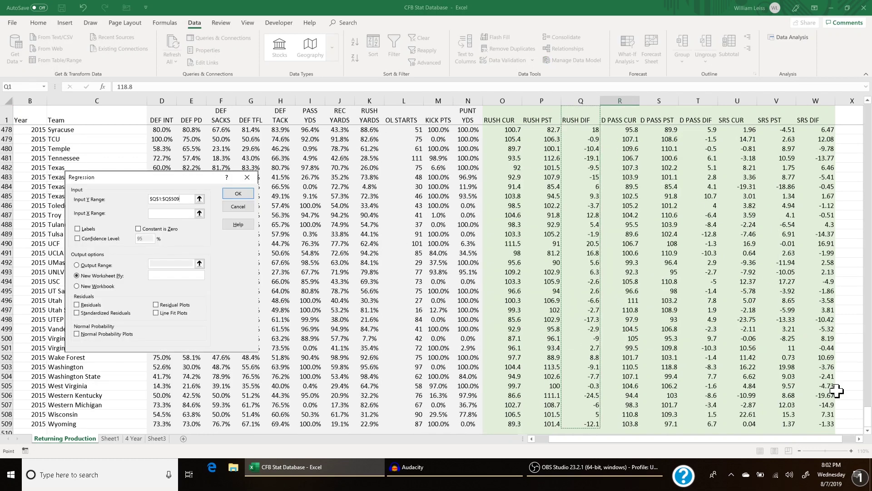
left_click_drag(310, 117, 401, 119)
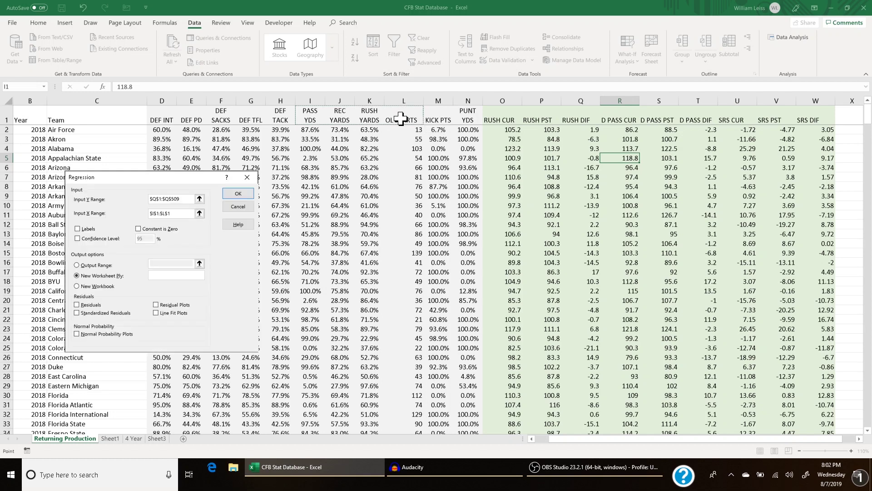
key("ctrl+shift+Down")
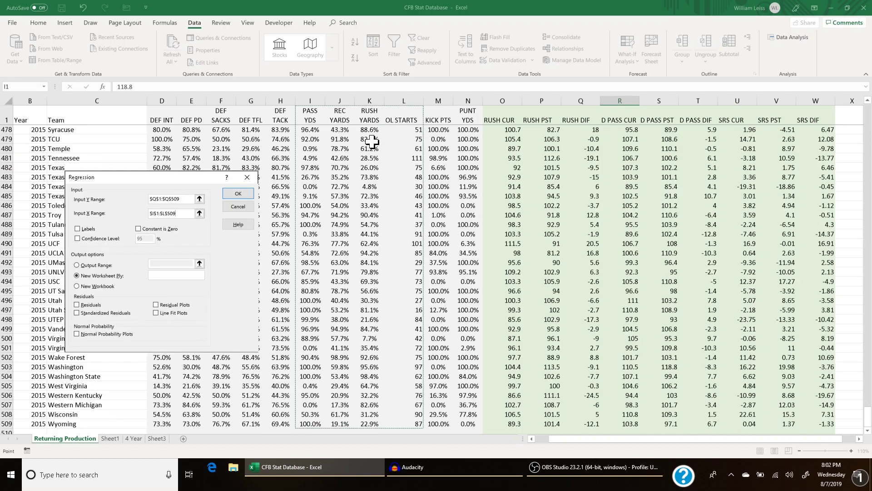
- Enable Labels, Residuals and Line Fit Plots and run the regression with output to a new worksheet
left_click(78, 228)
left_click(77, 304)
left_click(175, 312)
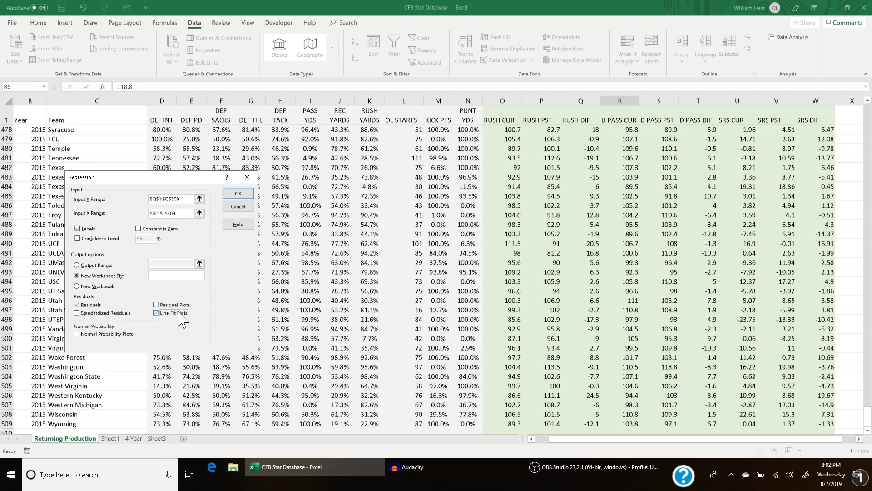
left_click(238, 195)
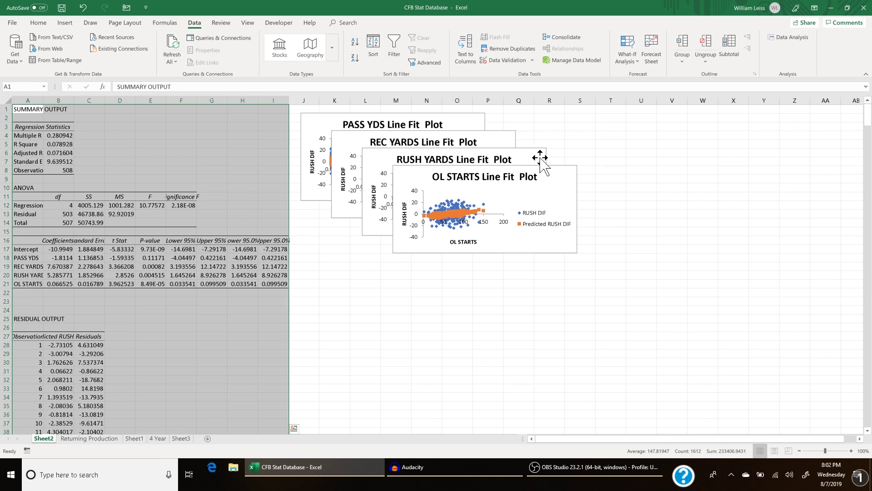
- Spread the four overlapping line fit plots apart and review the P-values of the regression's predictors
left_click(556, 182)
left_click_drag(557, 182, 745, 161)
left_click_drag(532, 167, 700, 279)
left_click_drag(496, 153, 539, 238)
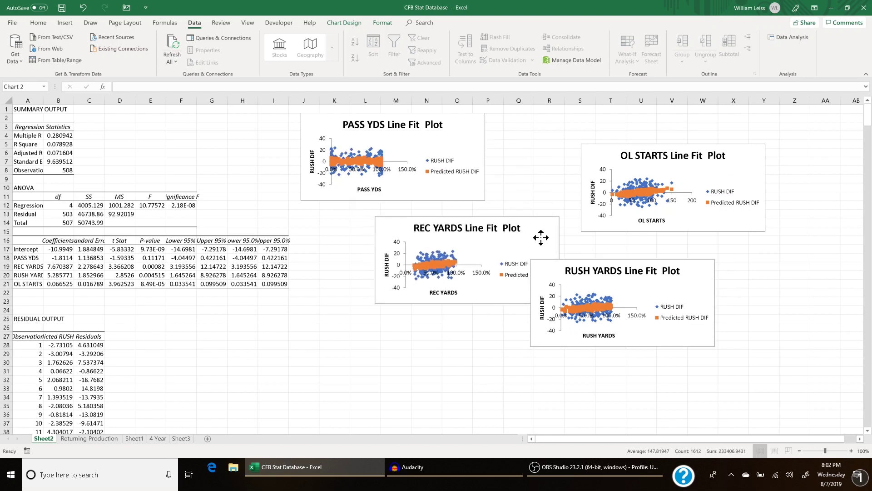
left_click_drag(471, 150, 493, 152)
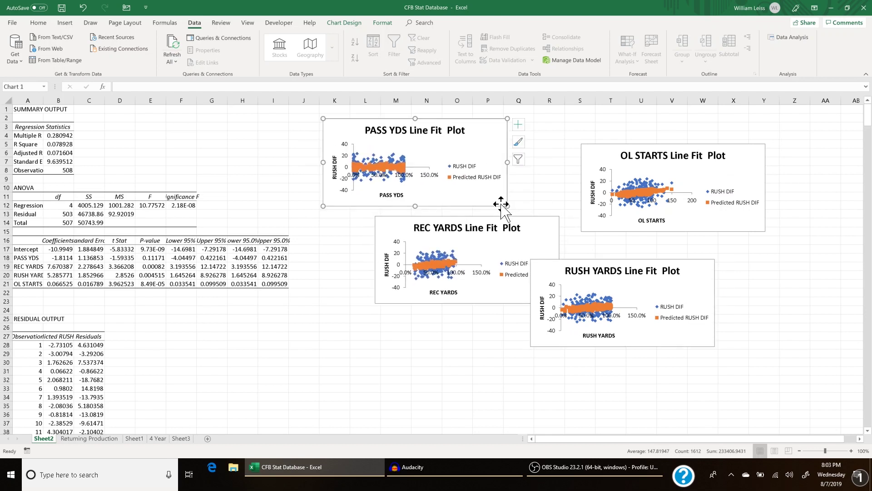
left_click(160, 255)
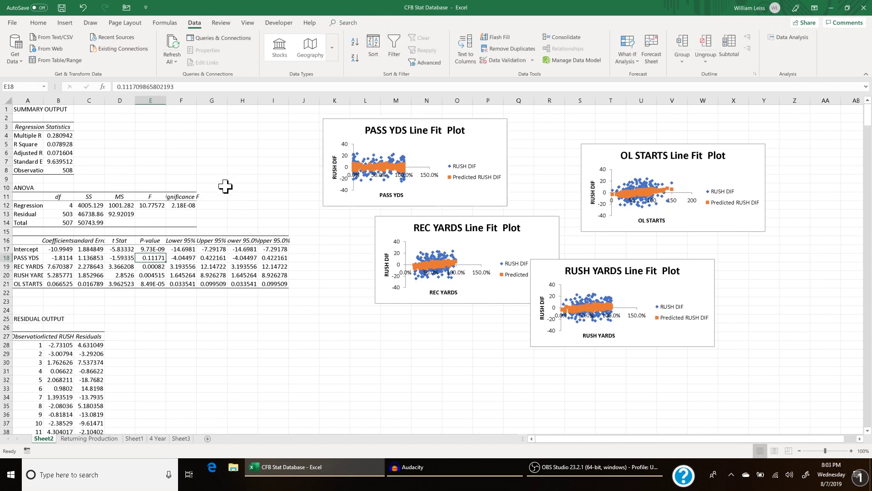
left_click(159, 275)
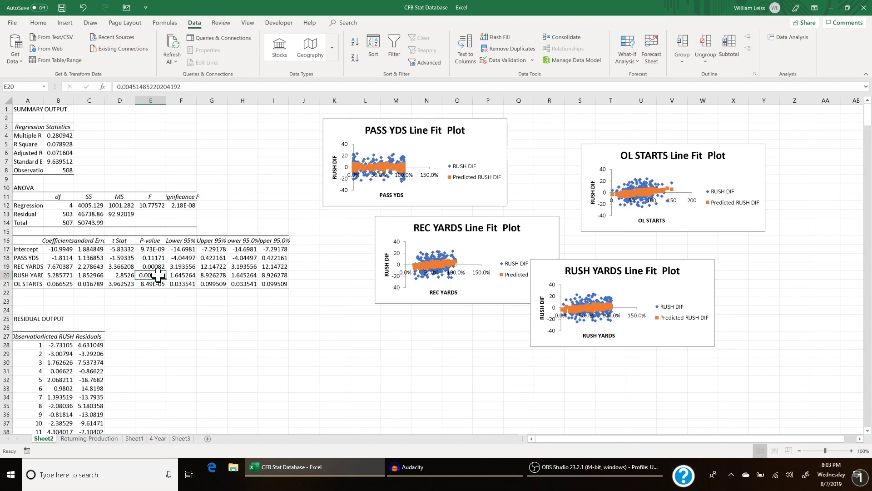
key("Down")
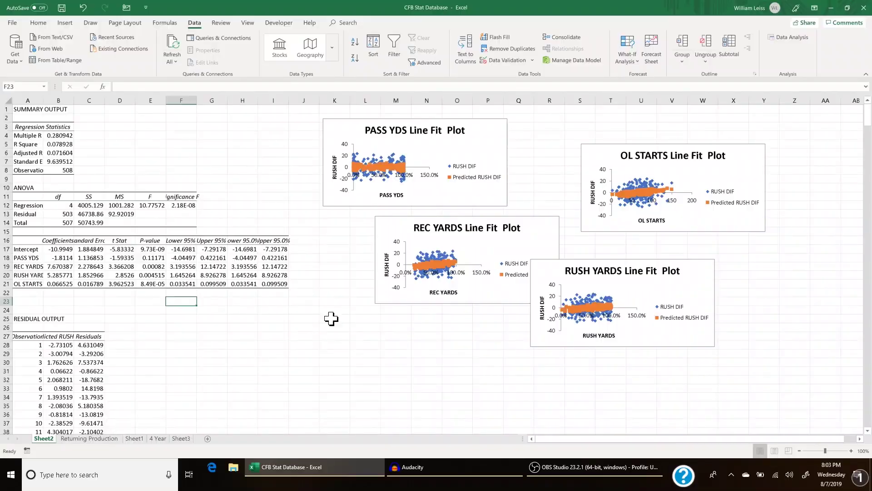
- Delete the PASS YDS and REC YARDS line fit plots and select the OL STARTS plot
left_click(493, 139)
key("Delete")
left_click(537, 237)
key("Delete")
left_click(727, 172)
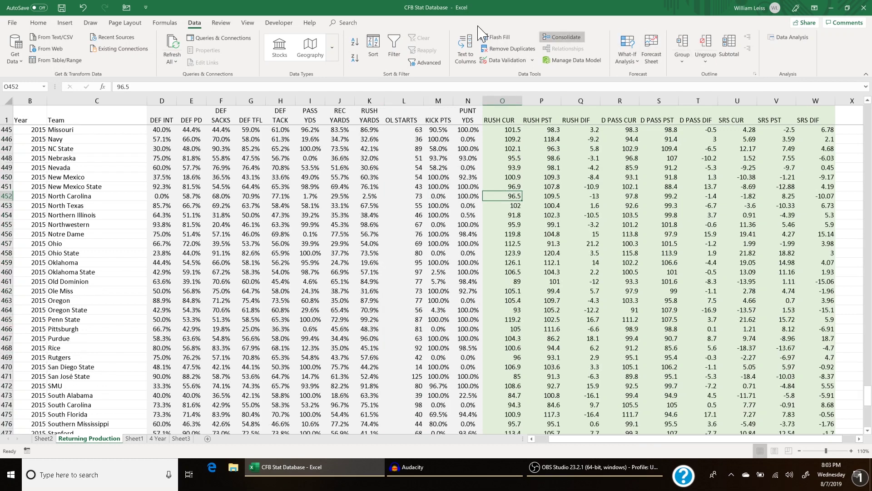
- Rerun the RUSH DIF regression without PASS YDS, using only REC YARDS, RUSH YARDS and OL STARTS as predictors
left_click(790, 37)
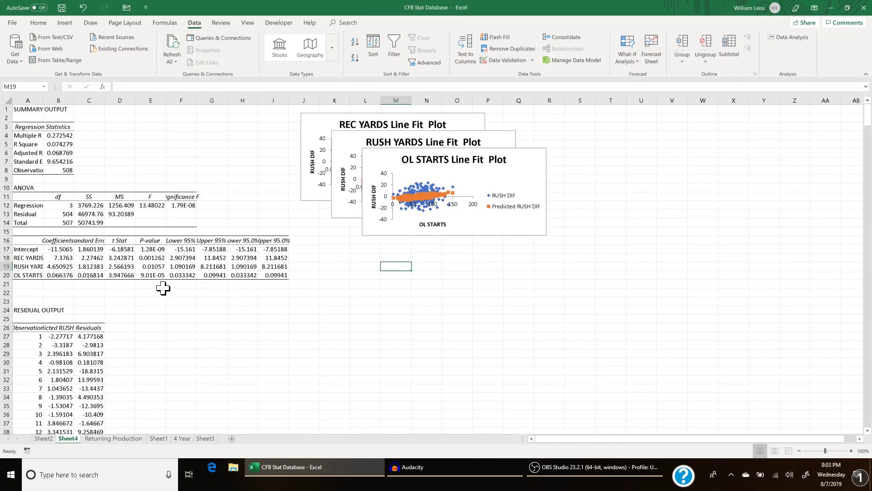
- Copy the Intercept, REC YARDS, RUSH YARDS and OL STARTS coefficients from the new output to T7:U10 on Sheet3
left_click(64, 249)
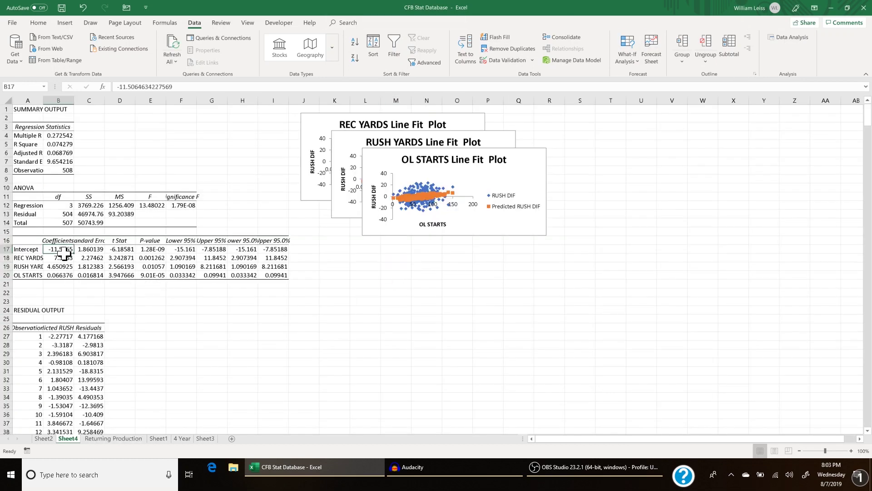
left_click_drag(64, 249, 64, 275)
key("ctrl+c")
left_click(205, 438)
- Enter the regression formula =U7 + (U8 * I2) + (U9 * J2) + (U10 * M2) in Oregon's RUSH YPP REGR cell U2
left_click(265, 140)
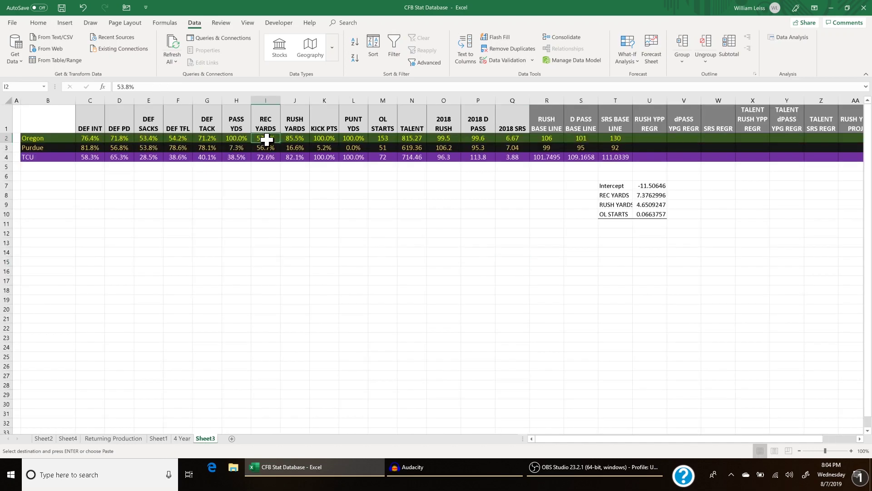
left_click(303, 138)
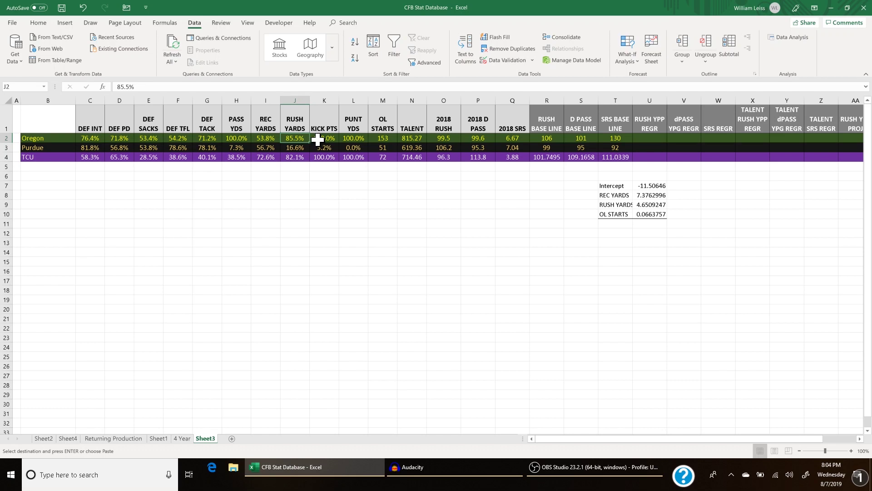
left_click(378, 141)
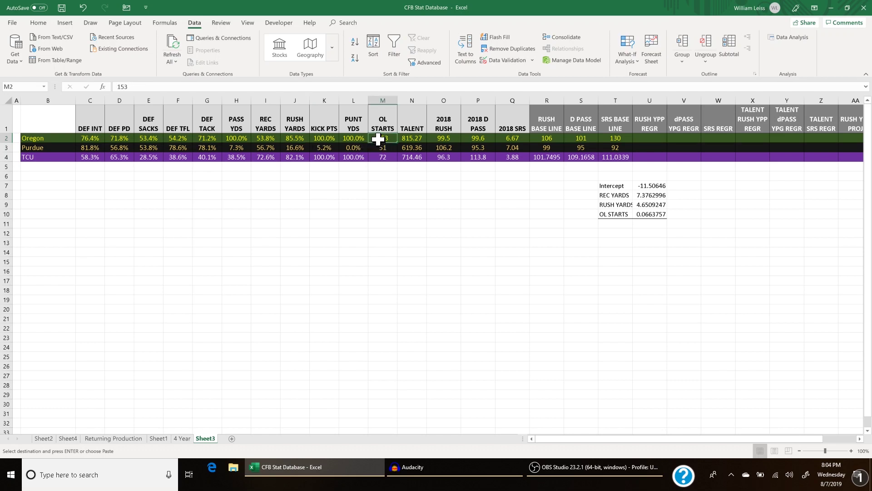
left_click(646, 138)
left_click(357, 87)
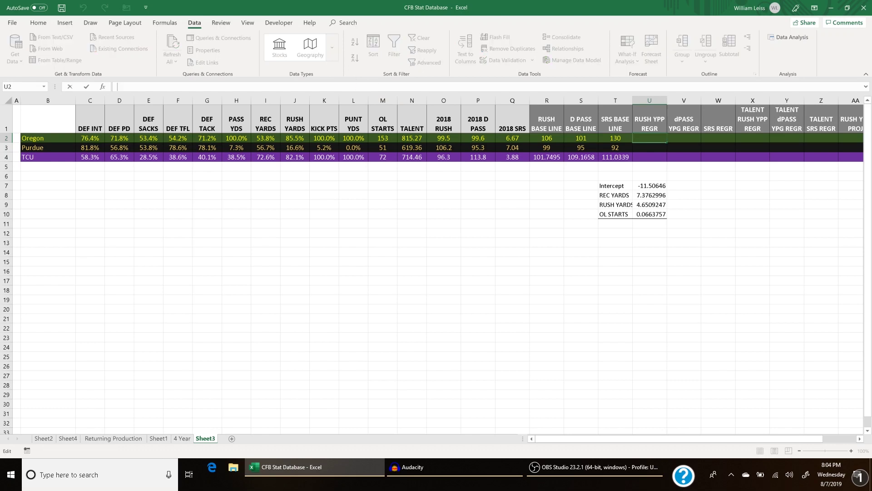
type("=")
left_click(650, 185)
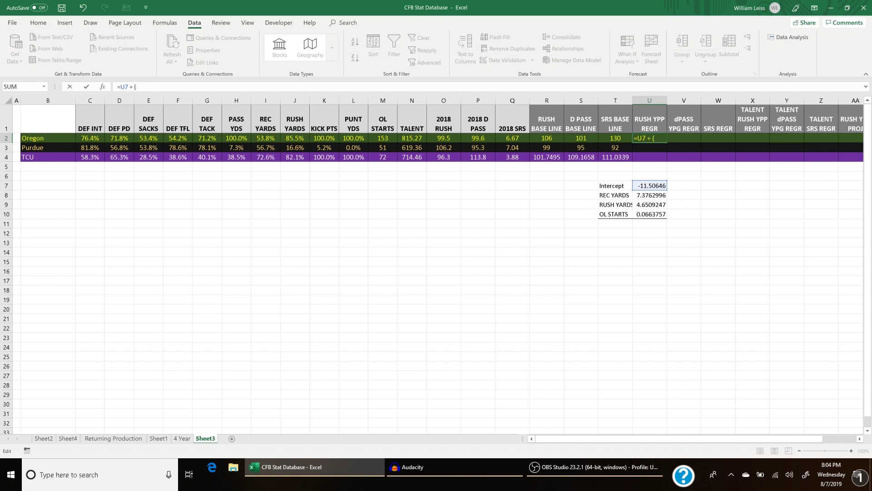
type("+ (U")
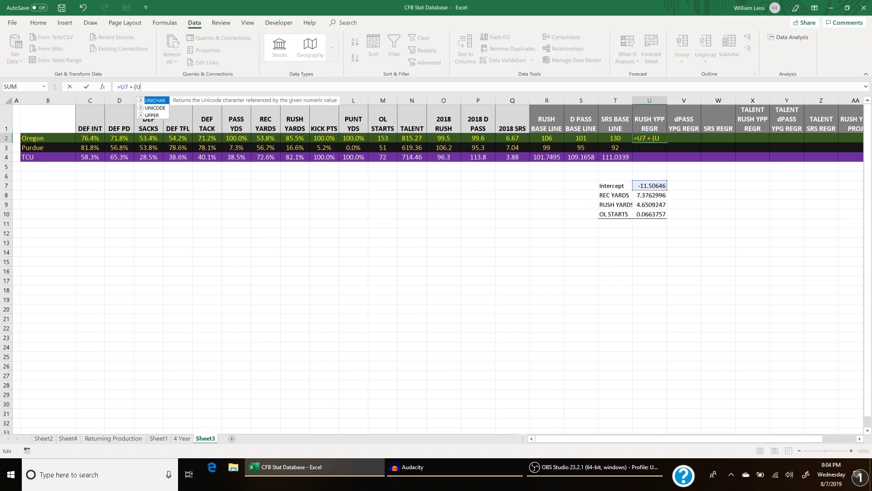
type("8 * I2")
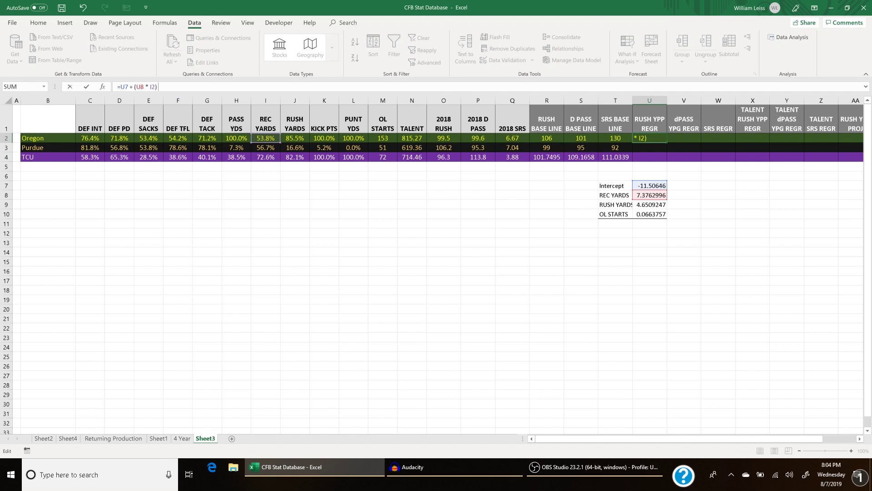
type("U9 * J2")
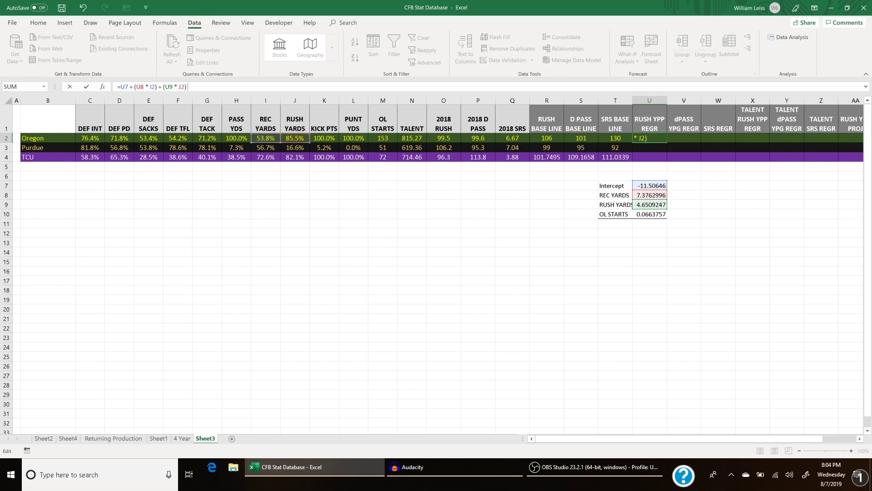
type("U10")
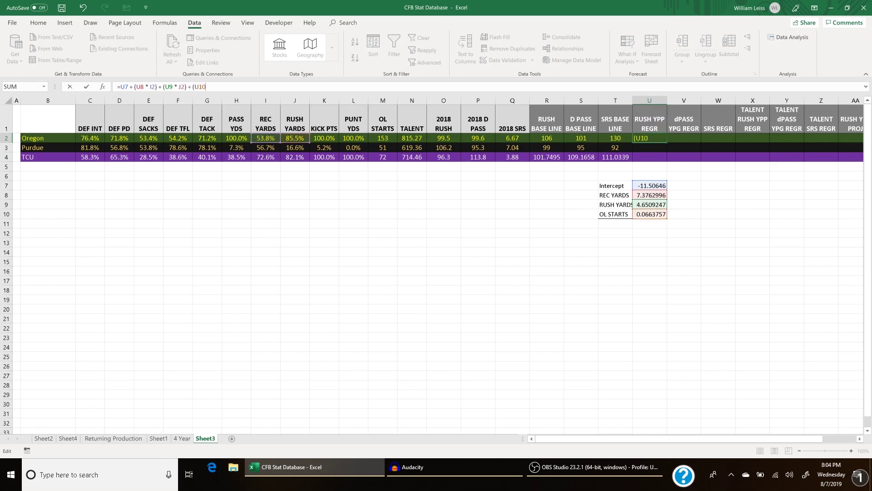
type(" * M")
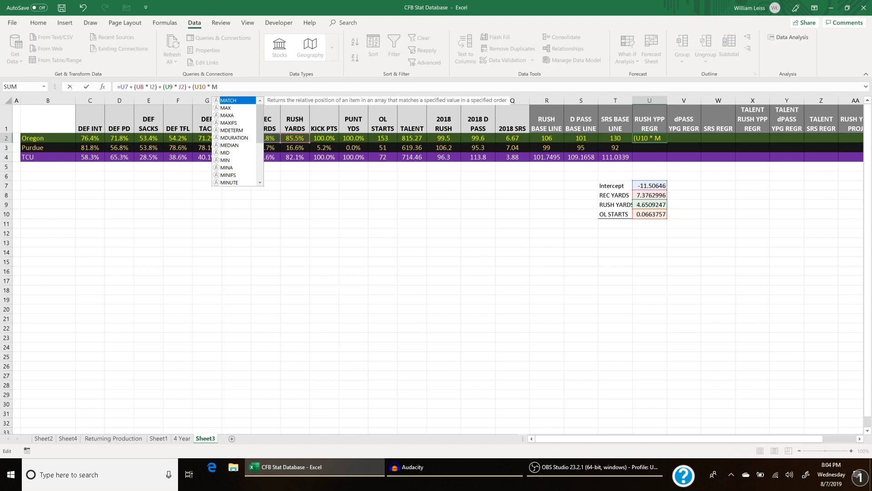
type("2")
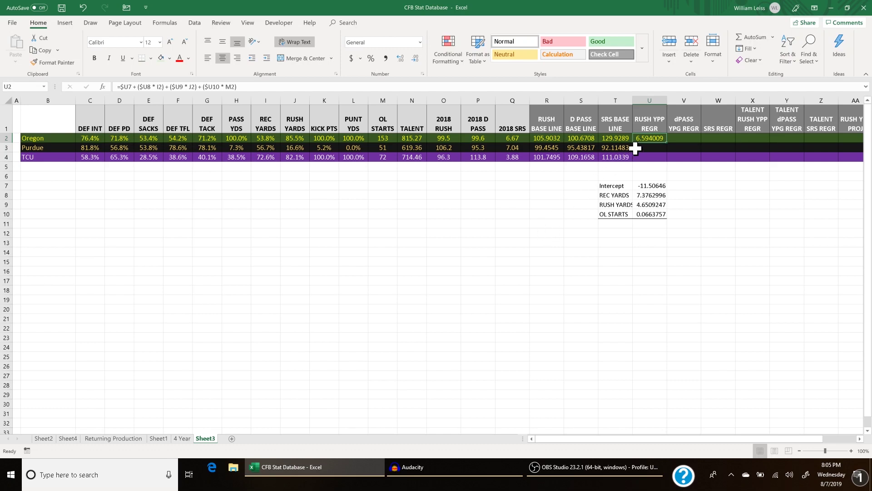
- Fill Oregon's RUSH YPP REGR formula down to Purdue and TCU in U3:U4 and review their returning REC YARDS, RUSH YARDS and OL STARTS
left_click_drag(666, 142, 666, 152)
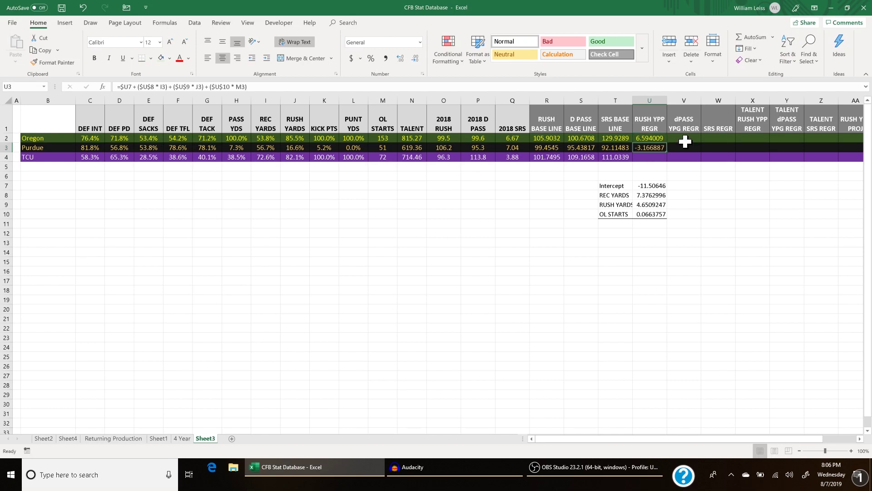
left_click(290, 148)
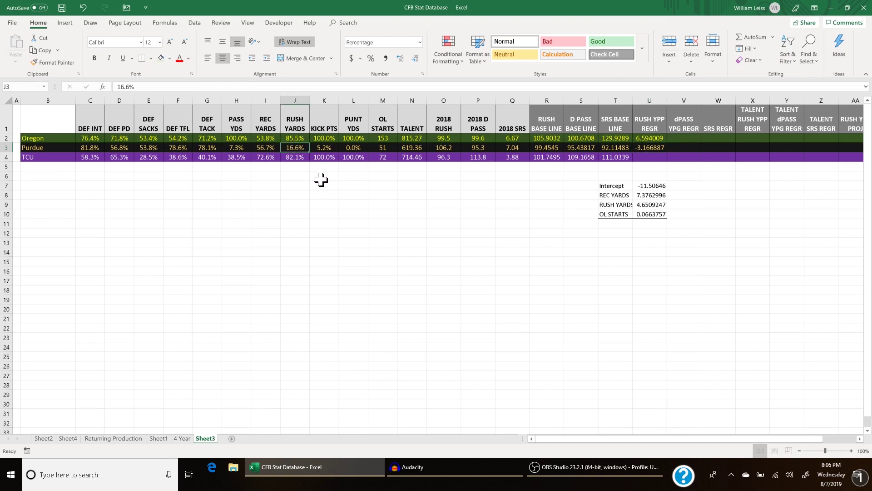
left_click(391, 146)
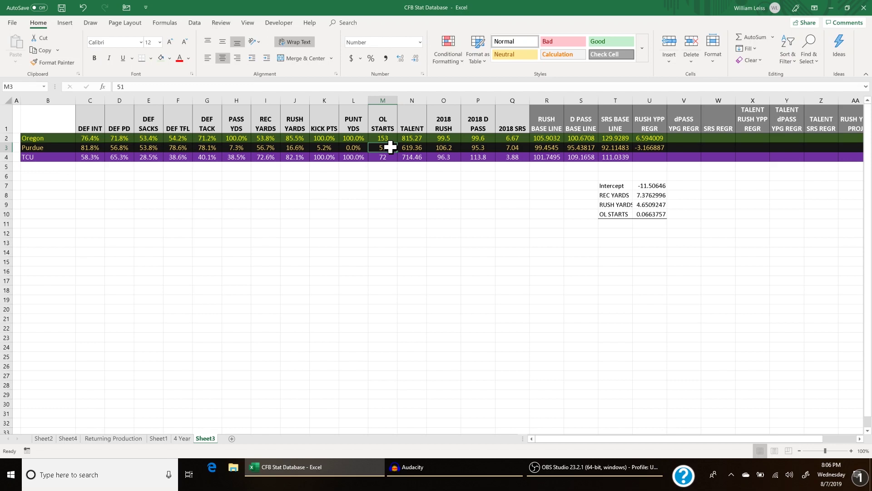
left_click(652, 157)
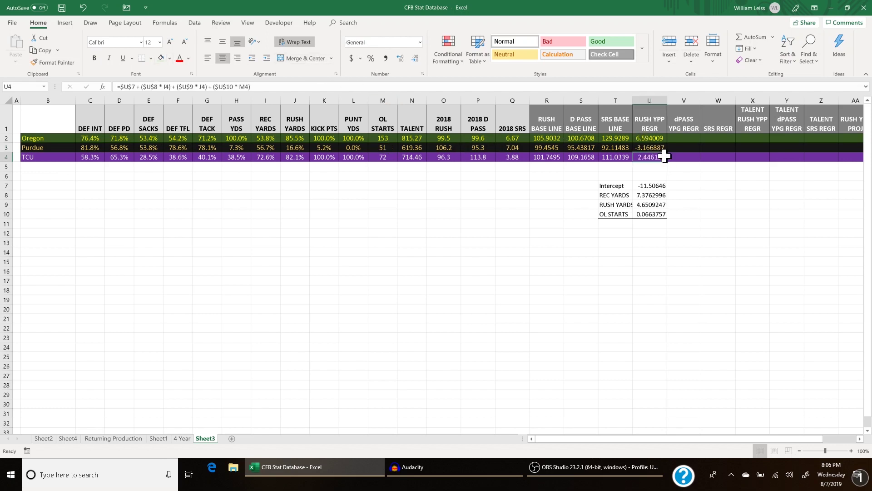
left_click(302, 158)
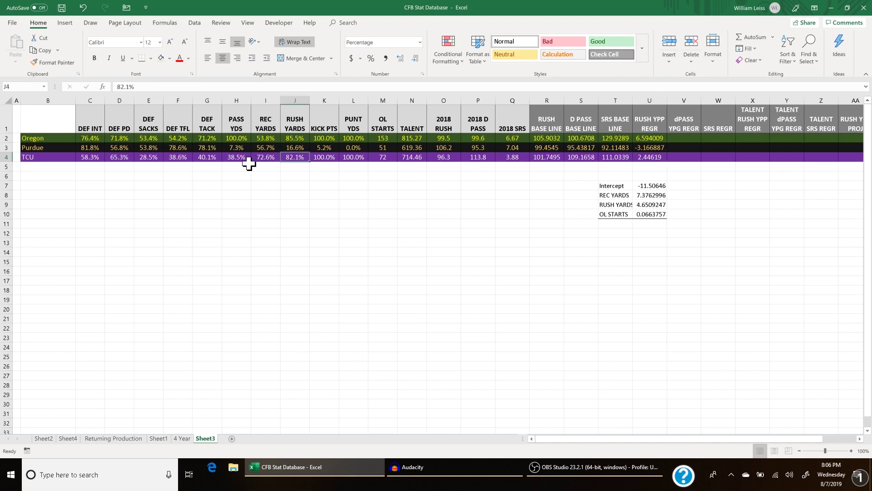
left_click(267, 160)
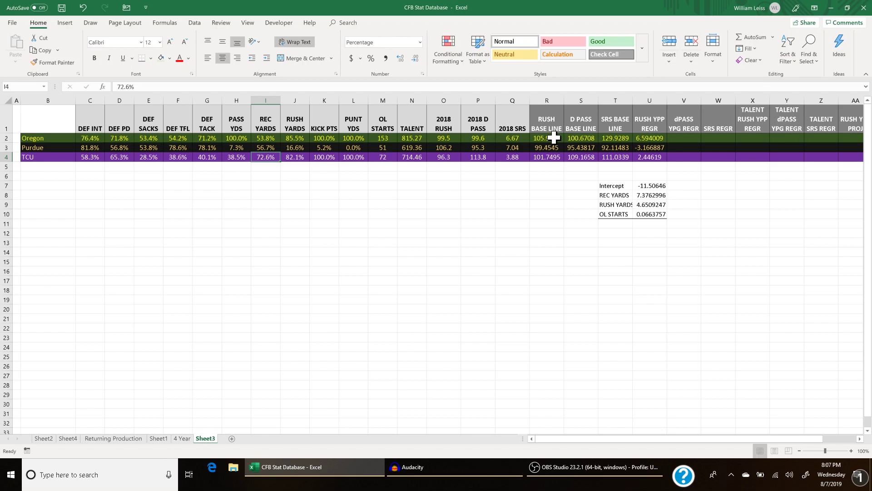
- Run a regression on Returning Production with D PASS DIF ($T$1:$T$509) as Y and DEF INT through DEF TACK ($D$1:$H$509) as X
left_click_drag(691, 439, 767, 443)
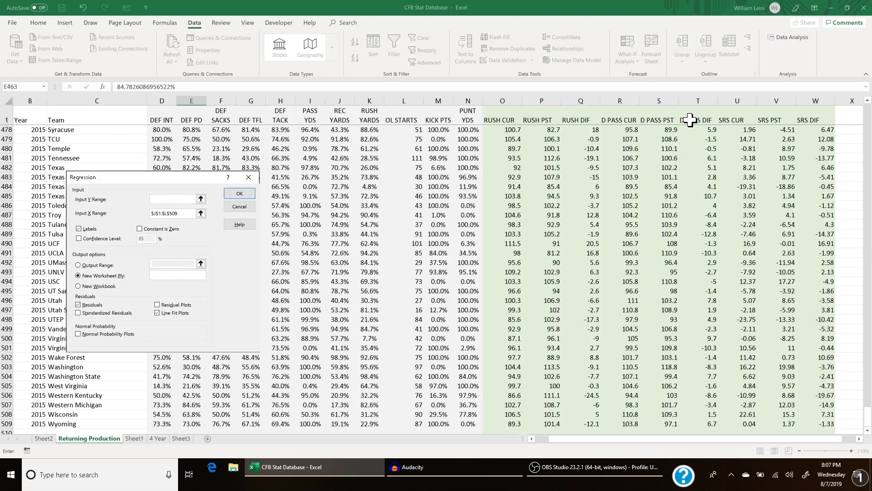
left_click(698, 118)
key("ctrl+shift+Down")
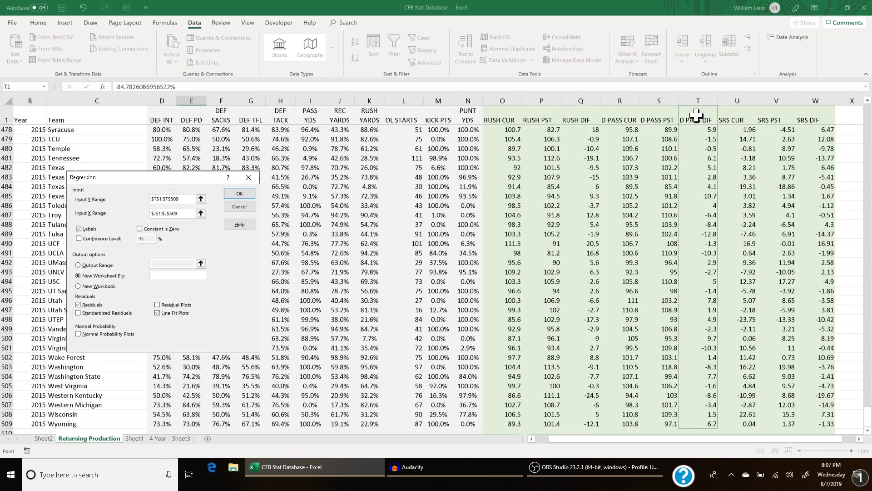
left_click(182, 213)
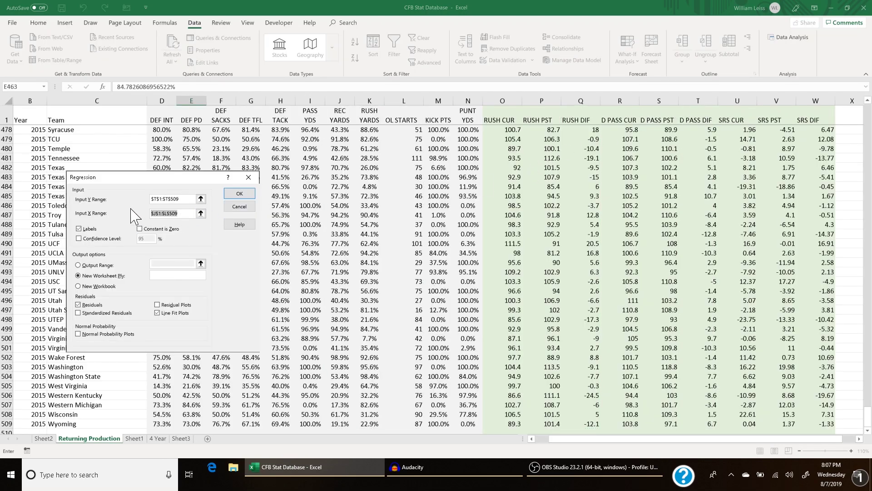
left_click_drag(163, 116, 276, 113)
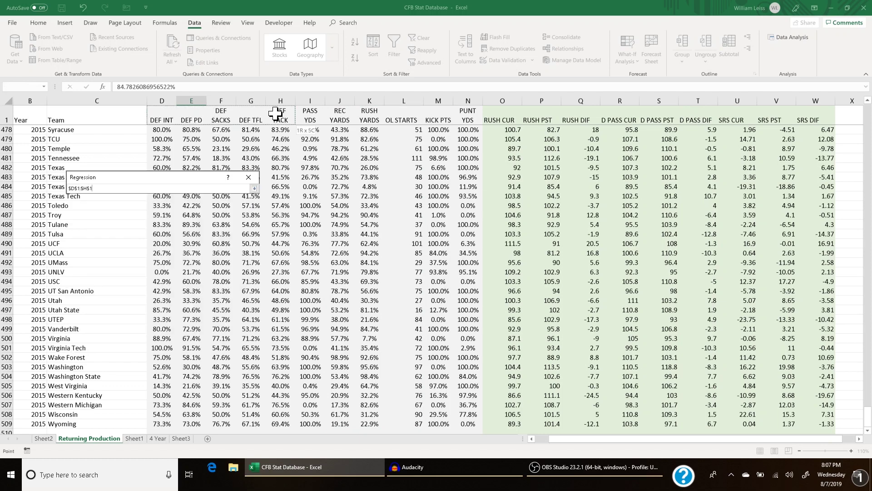
key("ctrl+shift+Down")
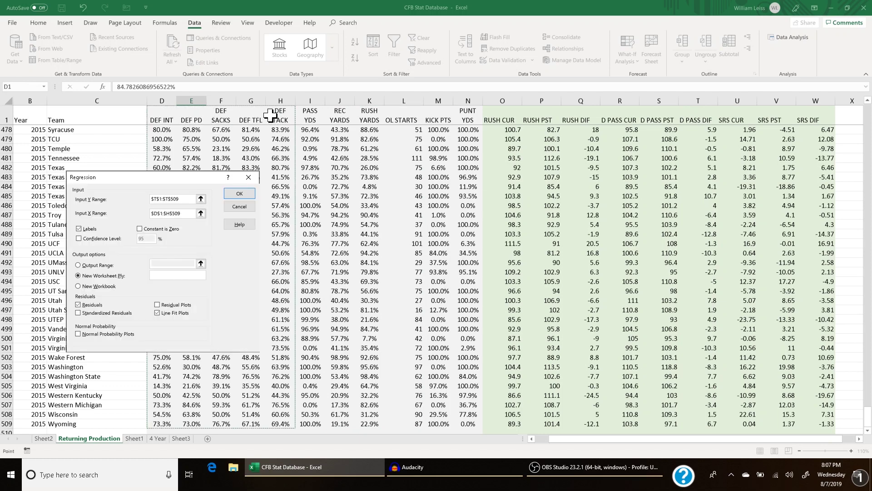
left_click(234, 196)
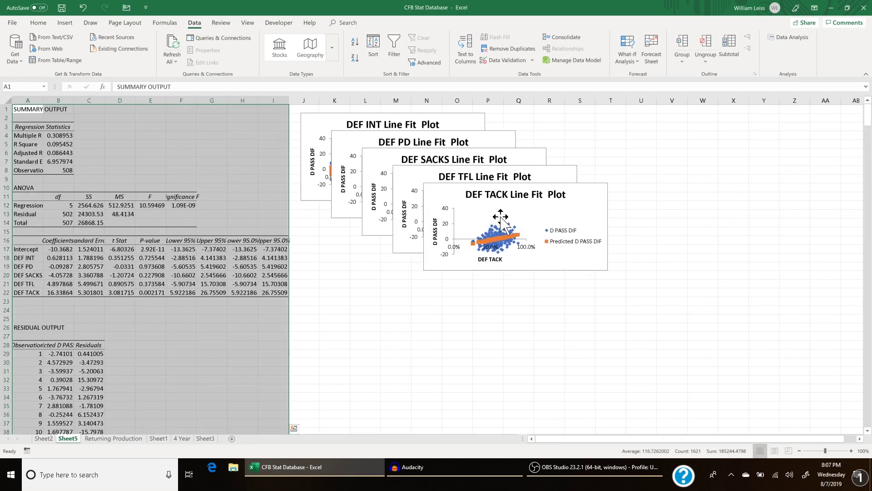
- Spread out the five line fit plots on the D PASS DIF regression output and review the predictors' P-values
left_click_drag(591, 208, 779, 198)
left_click_drag(549, 180, 569, 273)
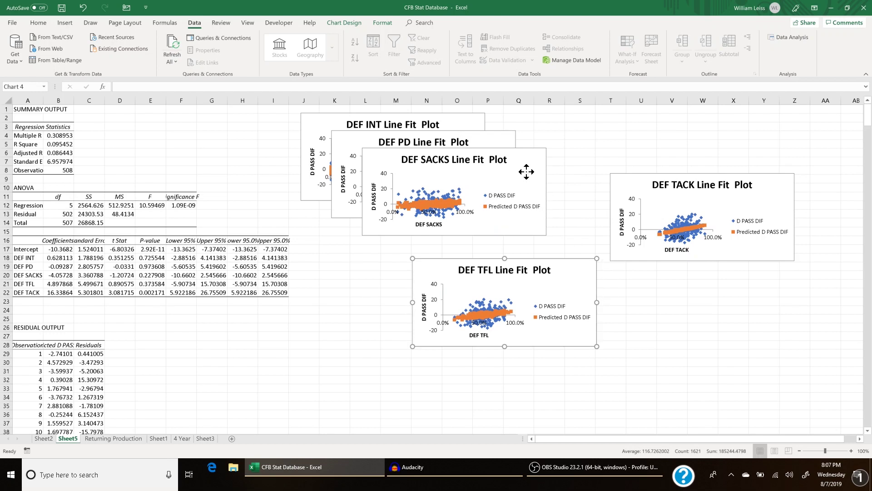
left_click_drag(527, 174, 484, 300)
left_click_drag(490, 156, 602, 221)
left_click_drag(462, 135, 528, 149)
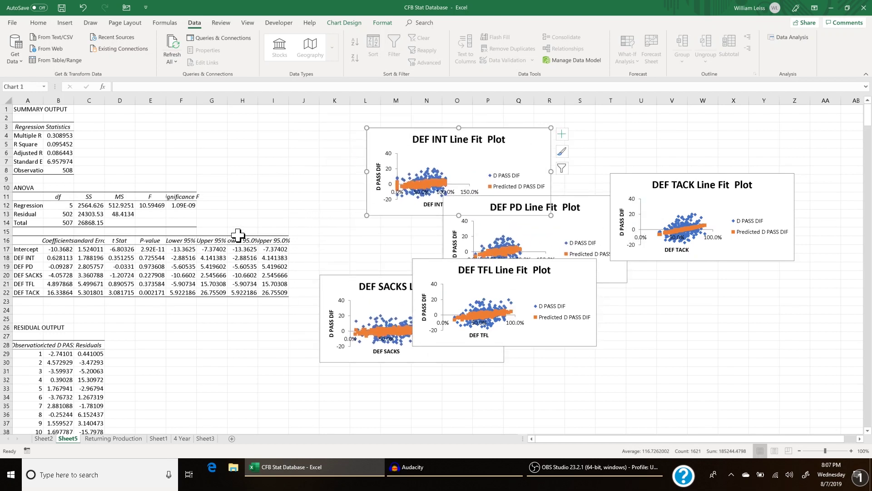
left_click(162, 292)
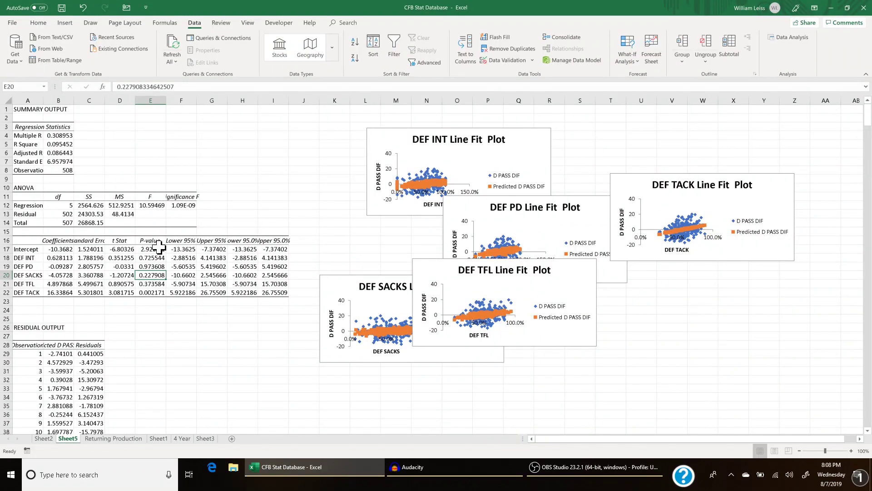
left_click(10, 292)
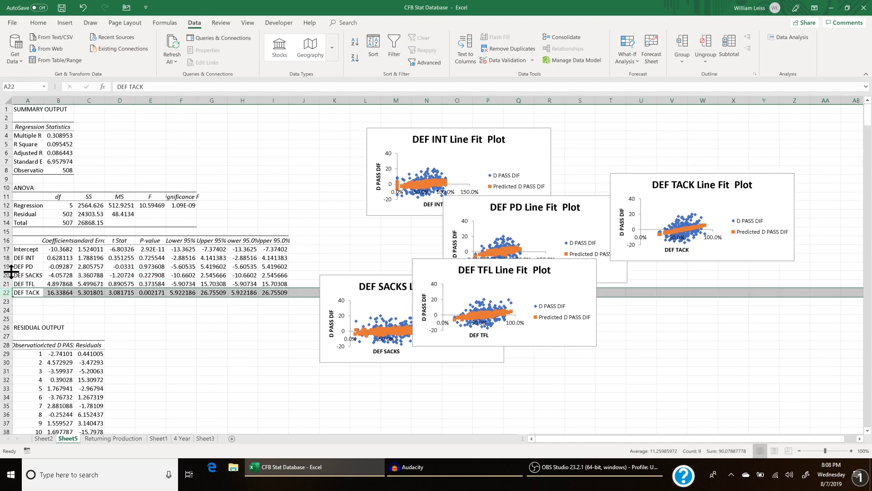
left_click(231, 216)
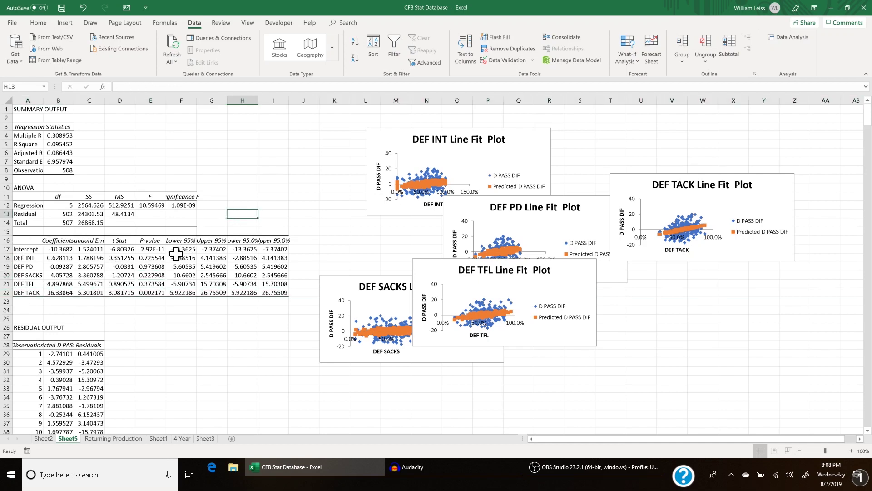
left_click(152, 257)
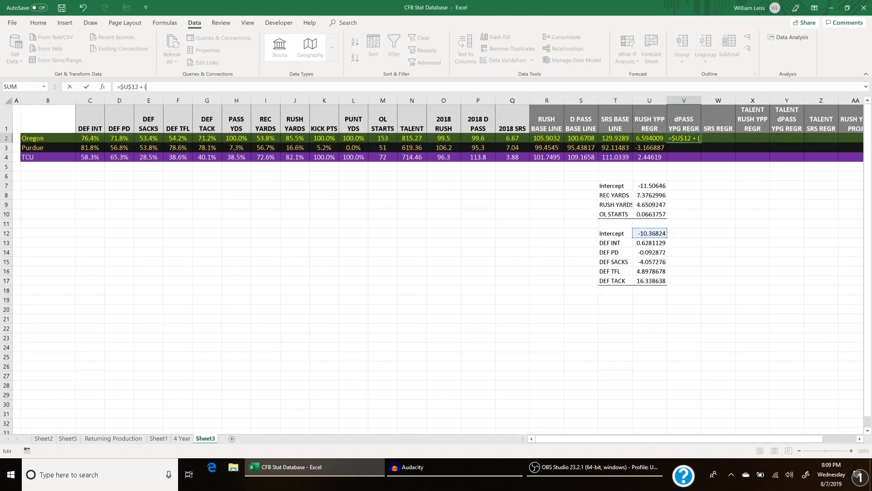
- Enter =$U$12 + (C2 * $U$13) + (D2 * $U$14) + (E2 * $U$15) + (F2 * $U$16) + (G2 + $U$17) in Oregon's dPASS YPG REGR cell V2
type("$")
key("BackSpace")
type("C2 * ")
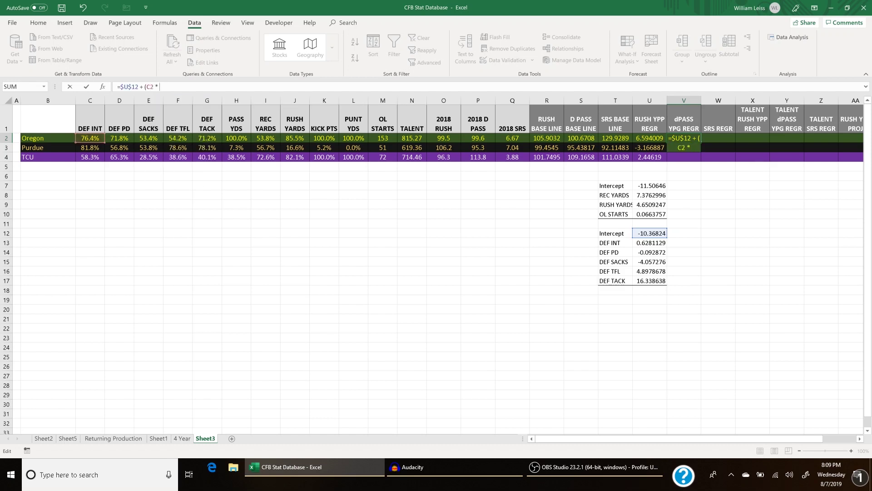
type("$U$13) + (")
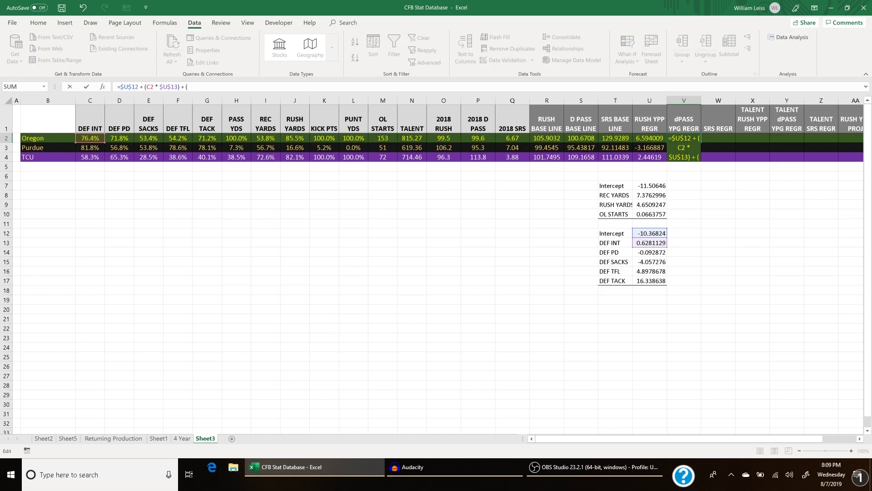
type("C3 * $U$14")
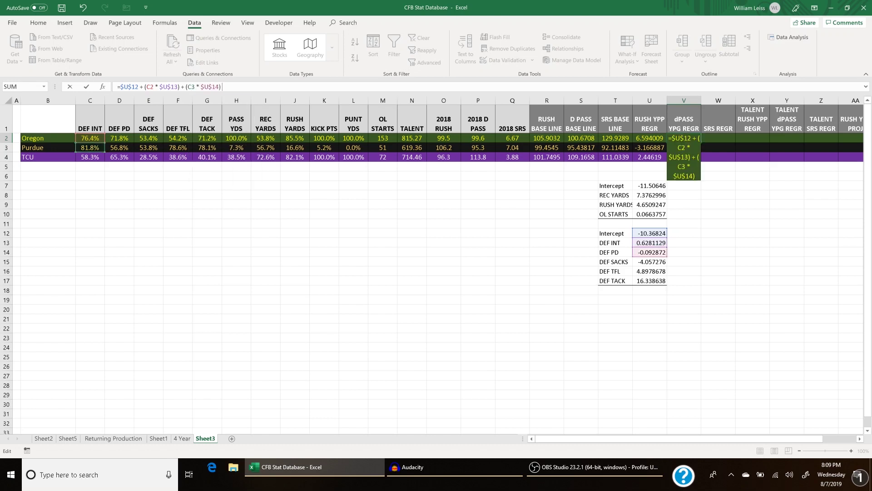
key("BackSpace")
key("BackSpace")
key("BackSpace")
key("BackSpace")
key("BackSpace")
key("BackSpace")
key("BackSpace")
key("BackSpace")
key("BackSpace")
key("BackSpace")
type("D2 *")
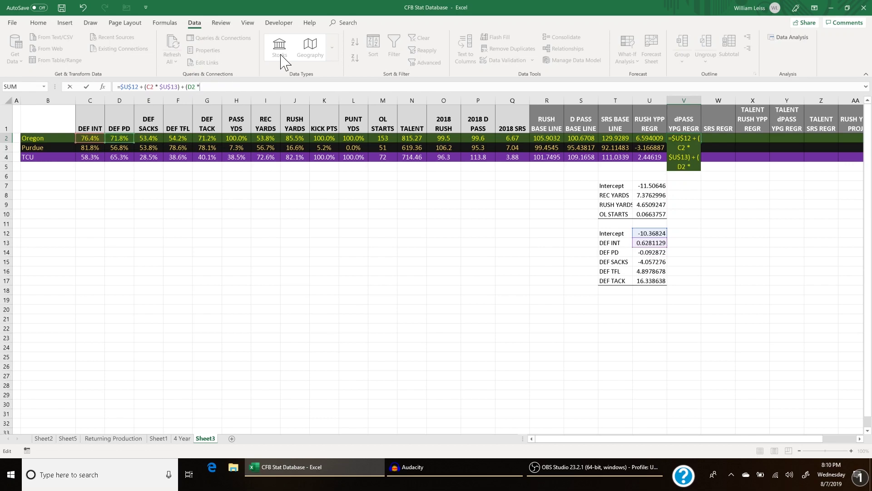
type(" $U$14")
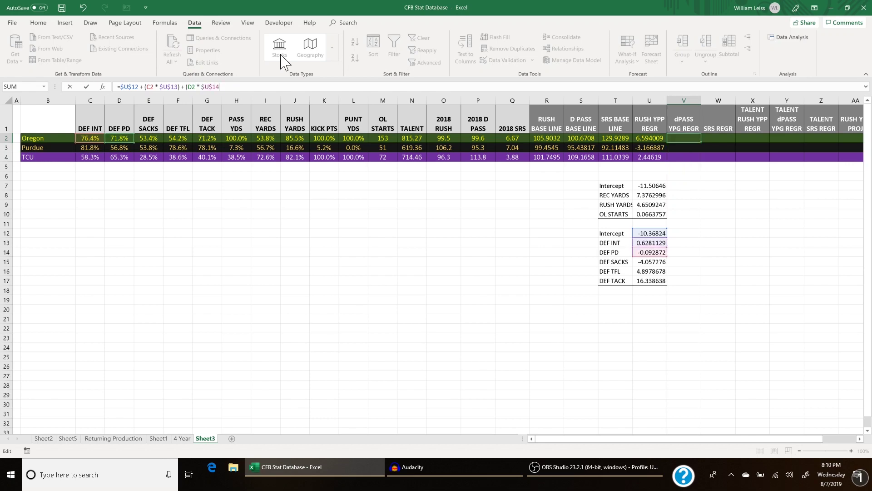
type(") + (E2 * $U$15")
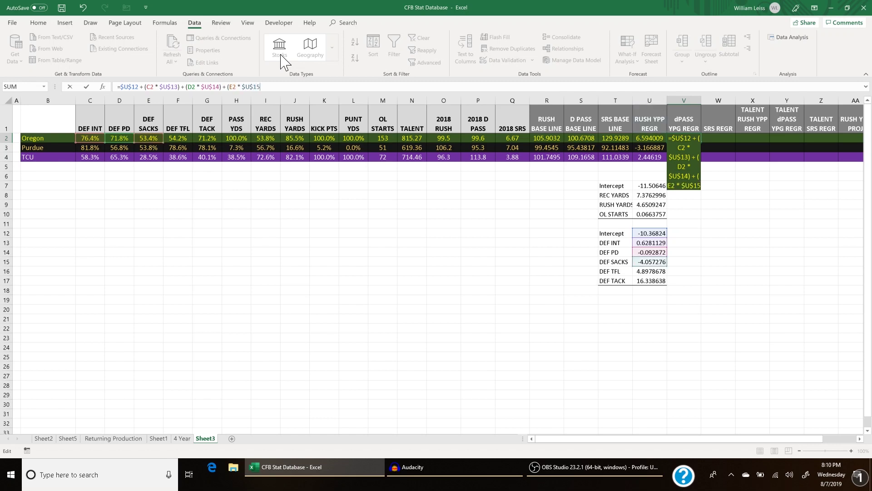
type(") + (F2 * $U1")
key("BackSpace")
type("$16)")
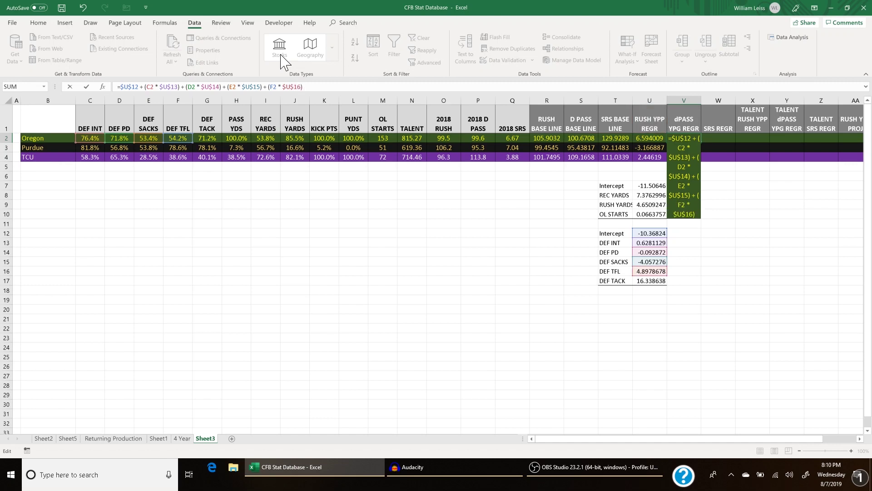
type(" + (G2 + ")
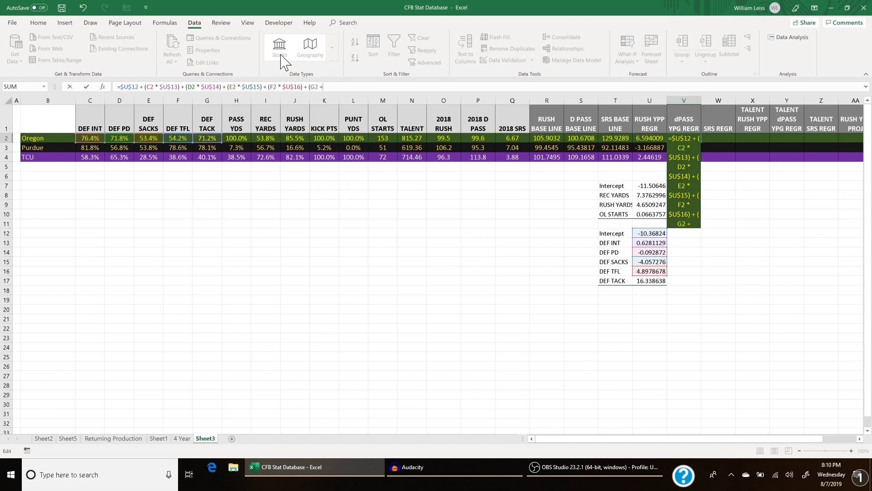
type("$U$17")
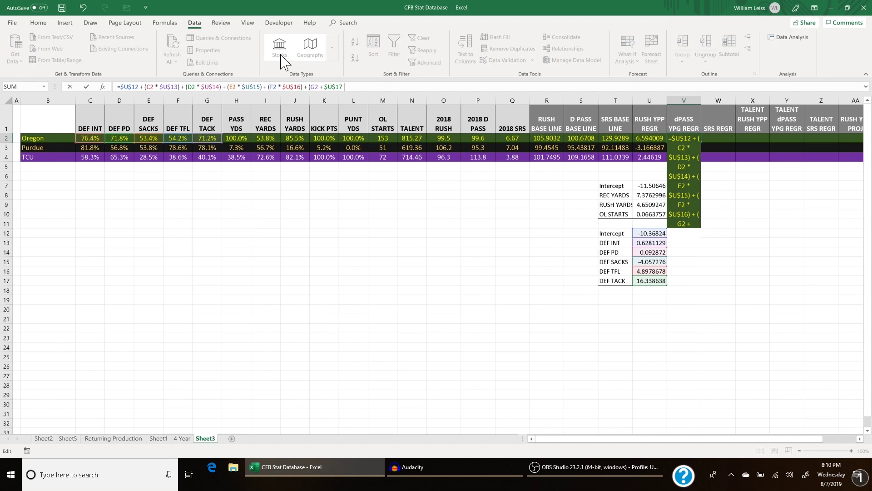
key("Return")
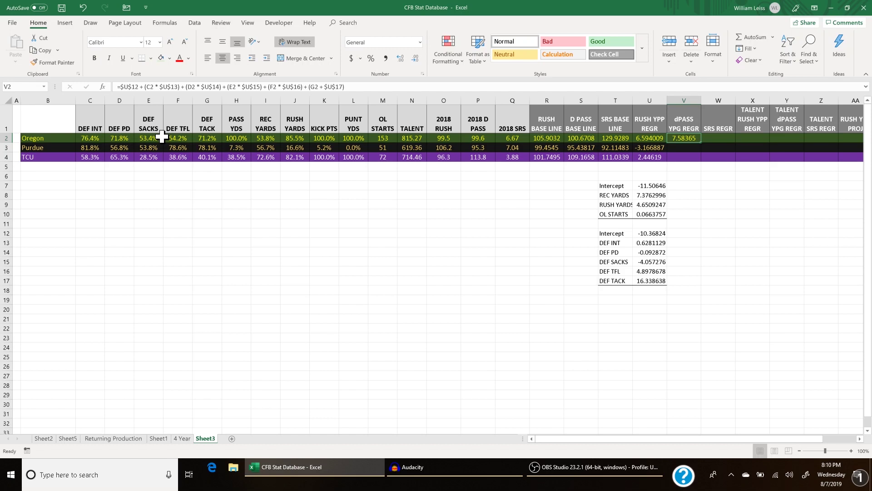
- Copy Oregon's dPASS YPG REGR formula from V2 to Purdue's cell V3
key("ctrl+c")
left_click(689, 148)
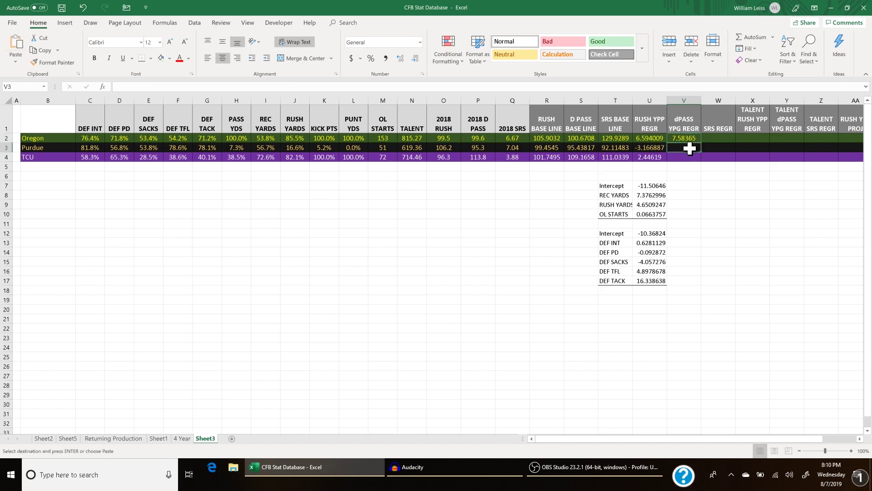
key("Return")
left_click(643, 146)
left_click(689, 148)
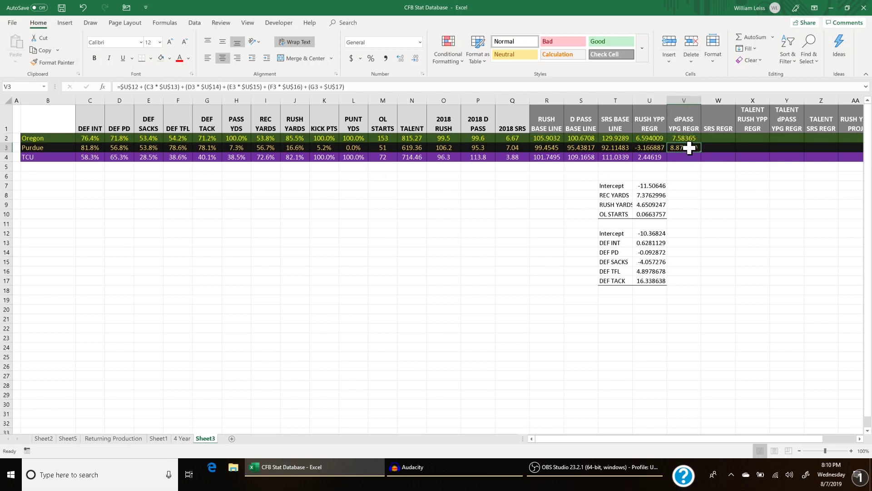
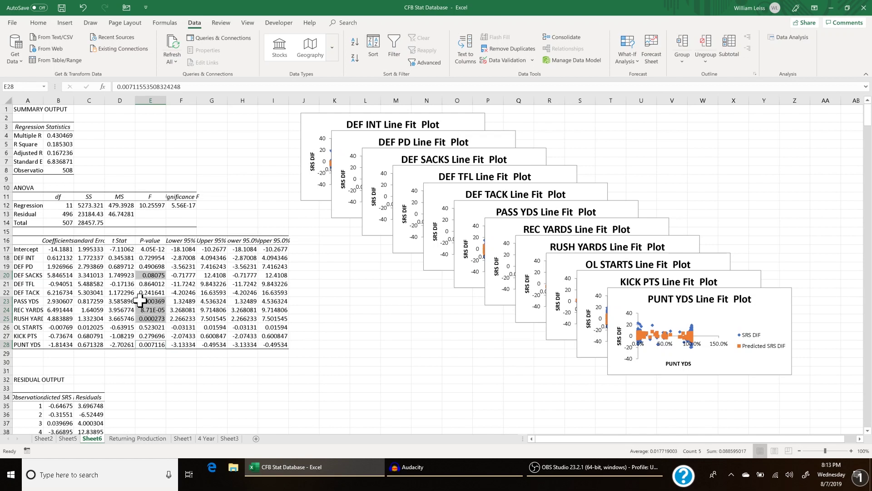
- Run the SRS DIF regression with only DEF SACKS, PASS YDS, REC YARDS, RUSH YARDS and PUNT YDS as predictors
left_click(344, 308)
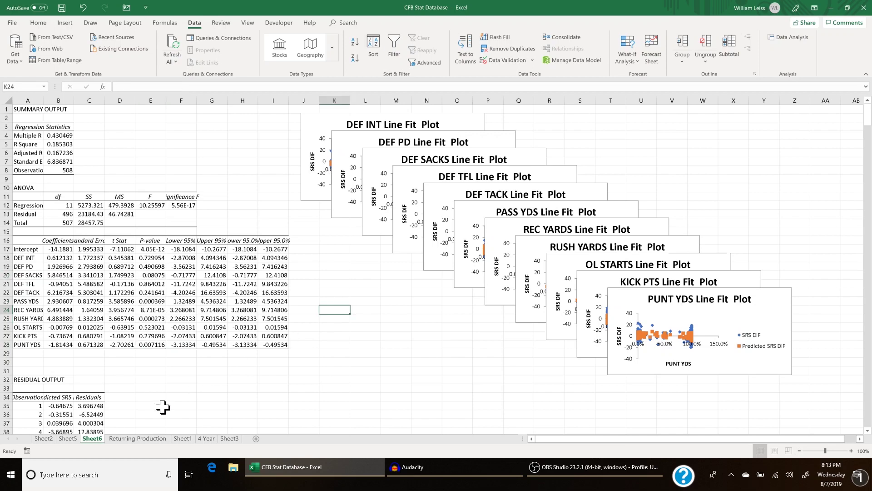
left_click(229, 438)
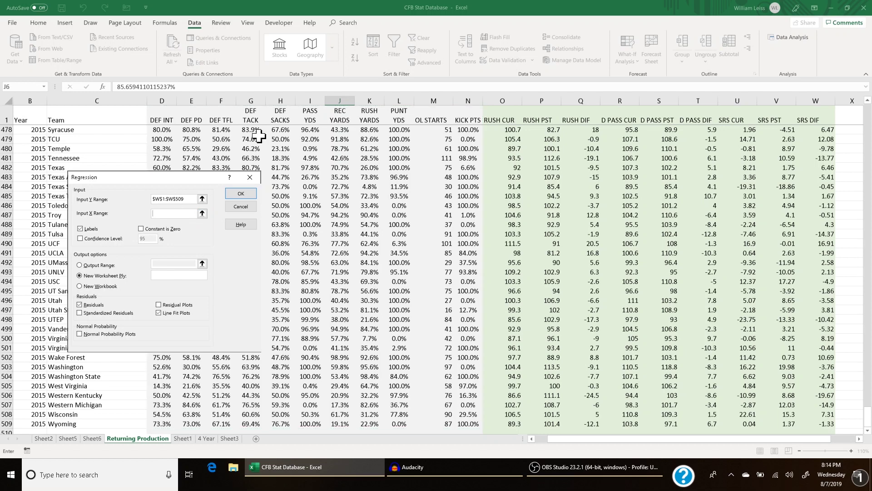
left_click_drag(282, 115, 391, 117)
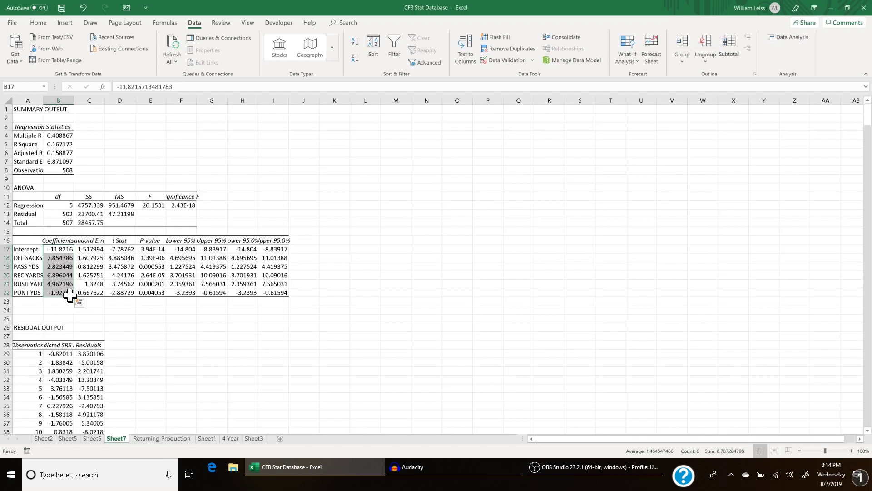
- Copy the SRS DIF regression's Intercept and five predictor coefficients to T19:U24 on Sheet3 and select Oregon's SRS REGR cell W2
left_click(254, 439)
left_click(712, 140)
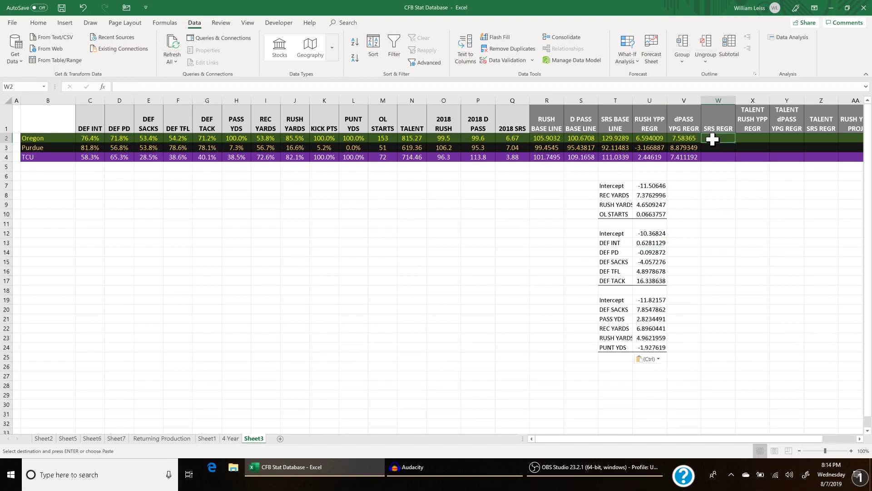
- Enter =$U$19 + (E2 * $U$20) + (H2 * $U$21) + (I2 * $U$22) + (J2 * $U$23) + (L2 * $U$24) in Oregon's SRS REGR cell W2
type("=U")
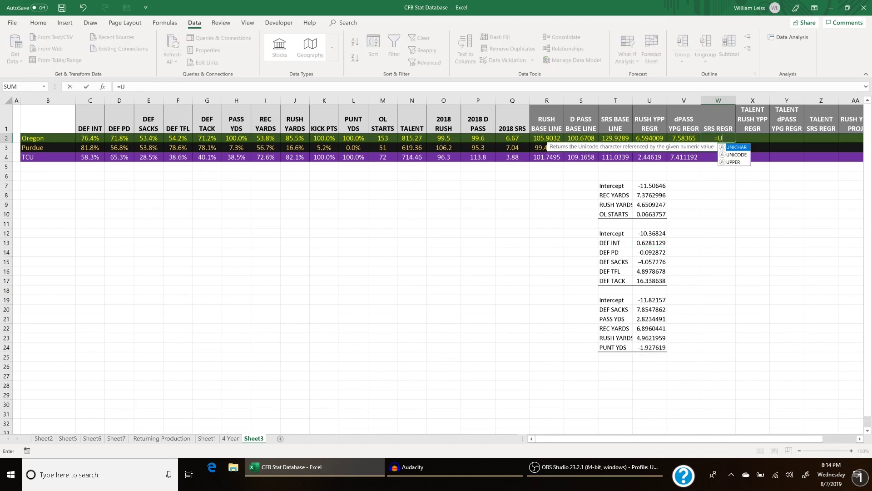
left_click(650, 299)
type("+")
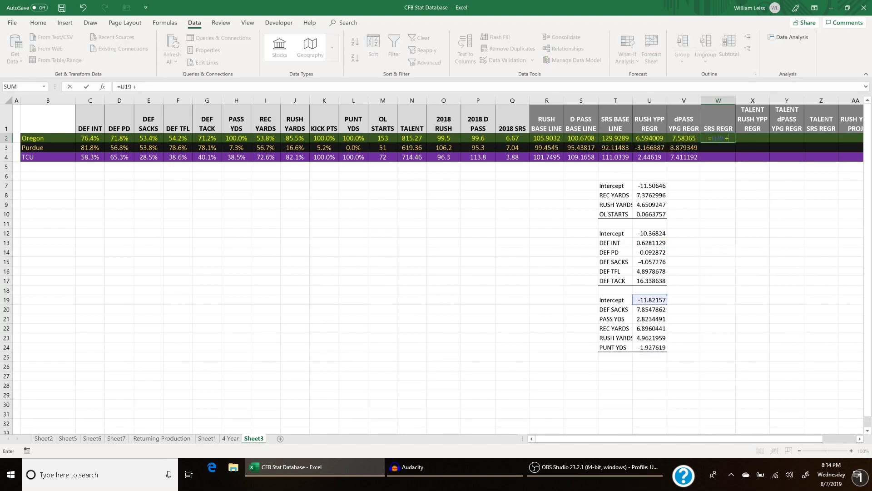
key("F4")
type("(")
type(" (E2")
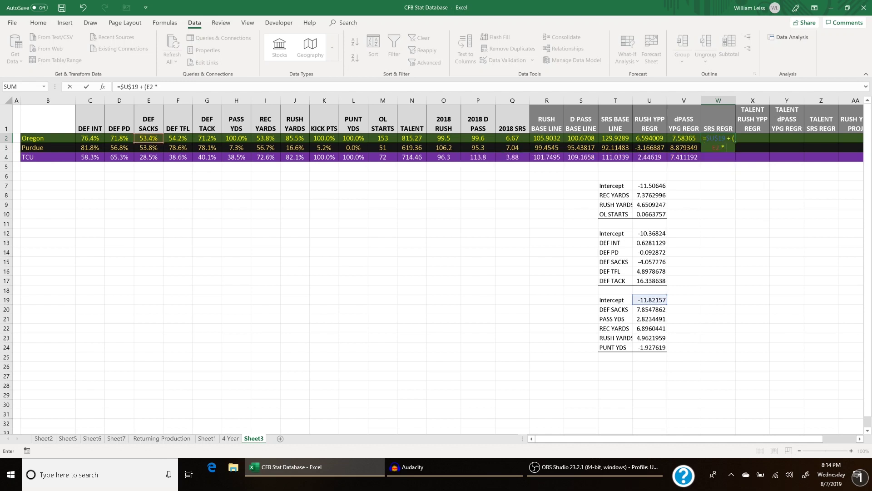
type(" * U20) + (H2")
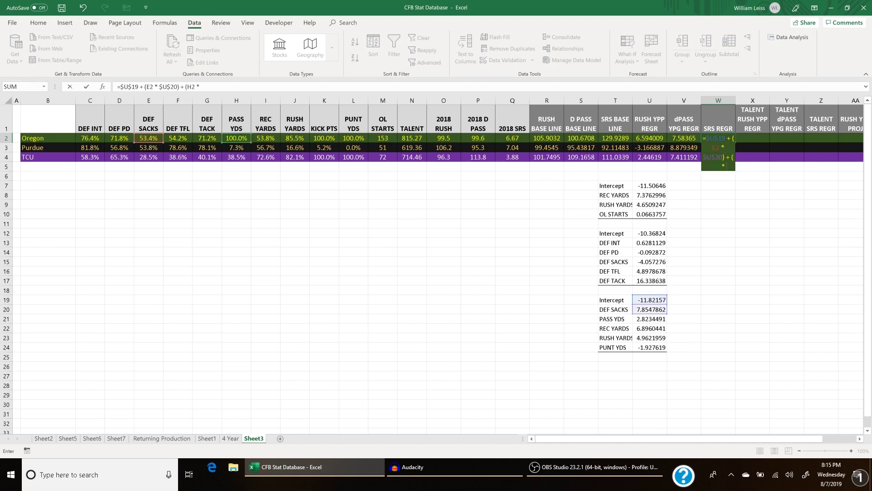
type(" * $U$21)")
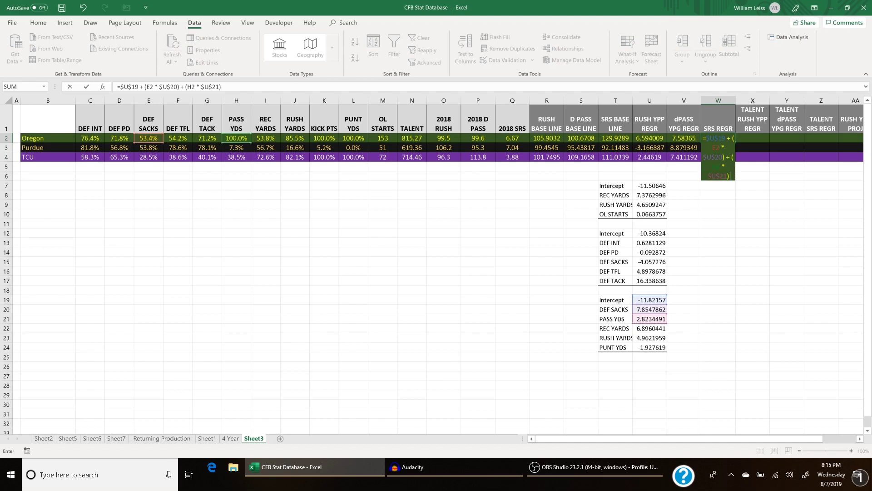
type(" + (I2 * $U$22) + (")
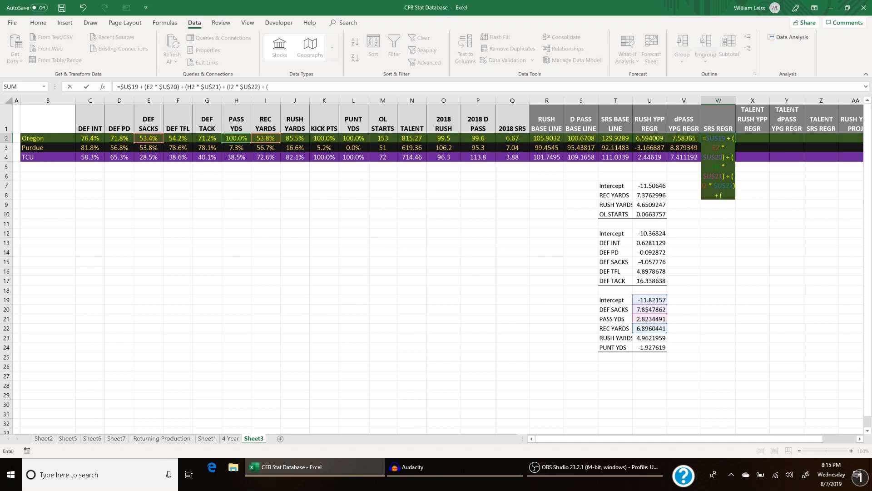
type("J2 * $U$23)")
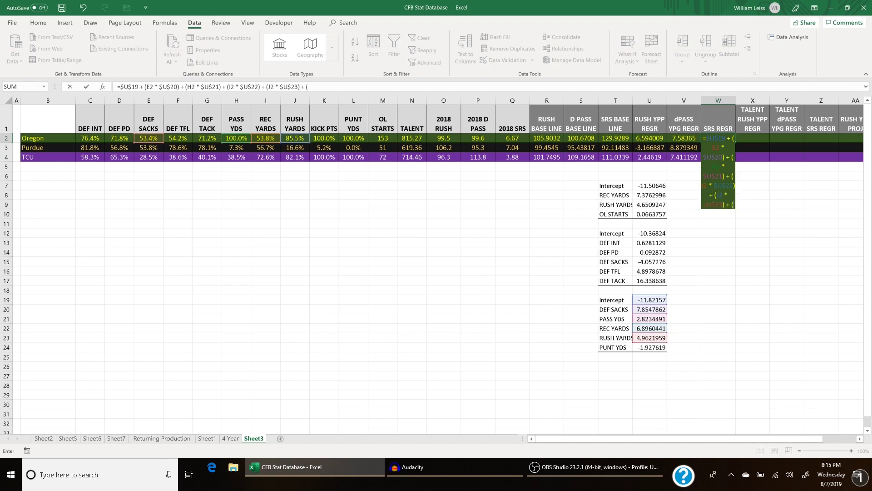
type(" + (L2 * $U")
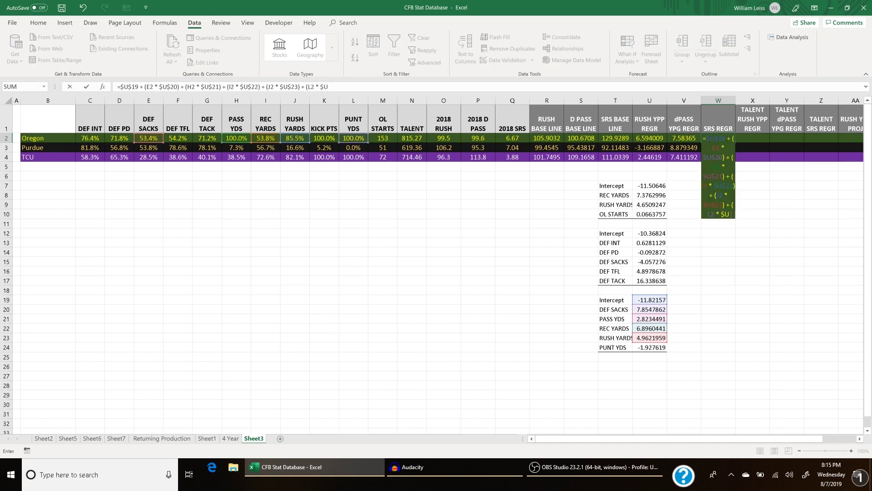
type("$24)")
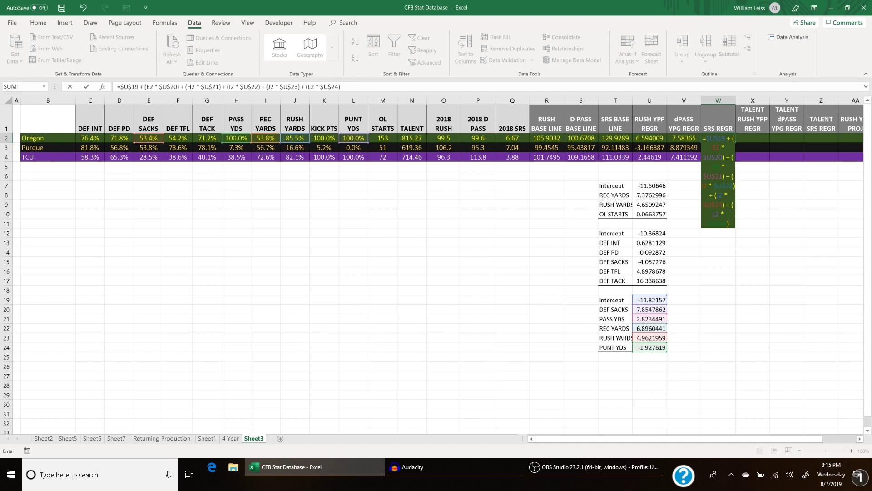
key("Return")
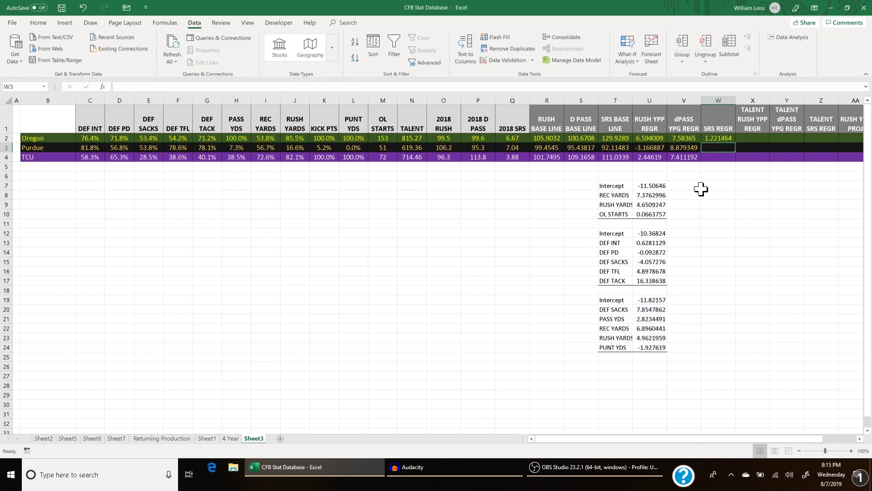
- Copy Oregon's SRS REGR formula to Purdue's cell W3 and TCU's cell W4
key("ctrl+d")
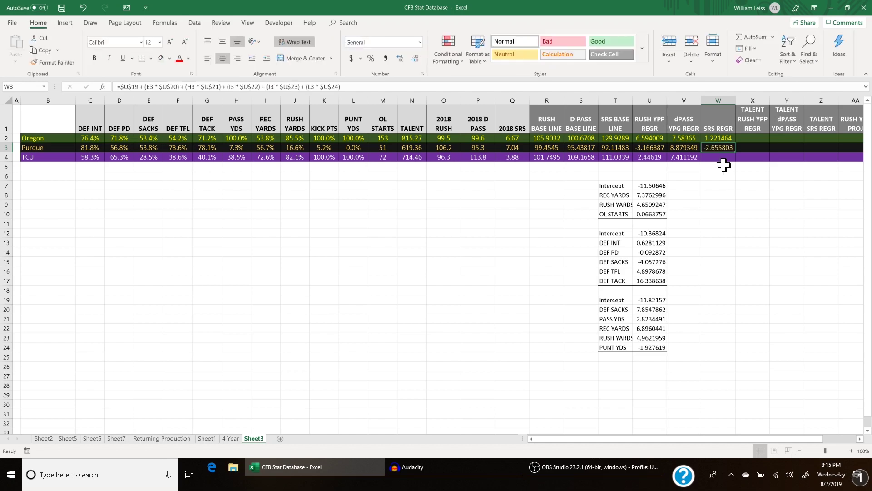
key("ctrl+c")
key("Down")
key("ctrl+v")
left_click(689, 157)
key("Escape")
key("Right")
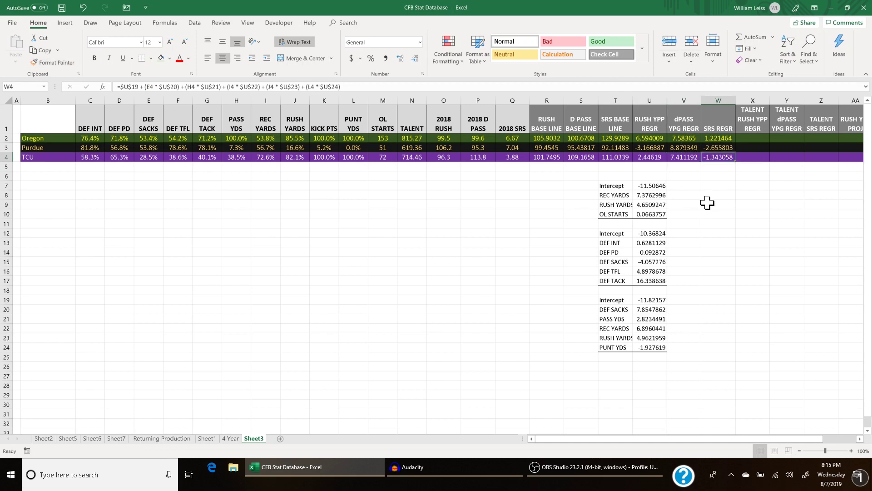
- Run the Rush regression on the 4 Year sheet with $D$1:$D$509 as Y range and the TALENT column $C$1:$C$509 as X range
scroll(707, 202, "right", 3)
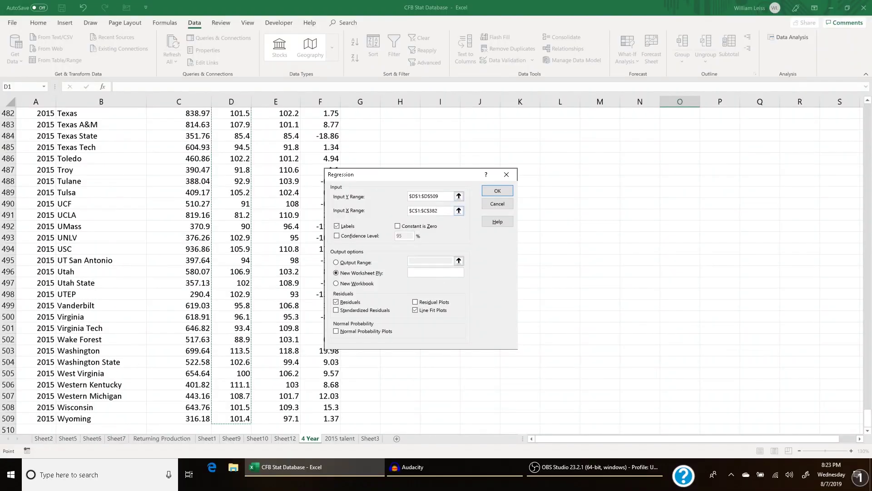
left_click(428, 211)
left_click(192, 113)
key("ctrl+shift+Down")
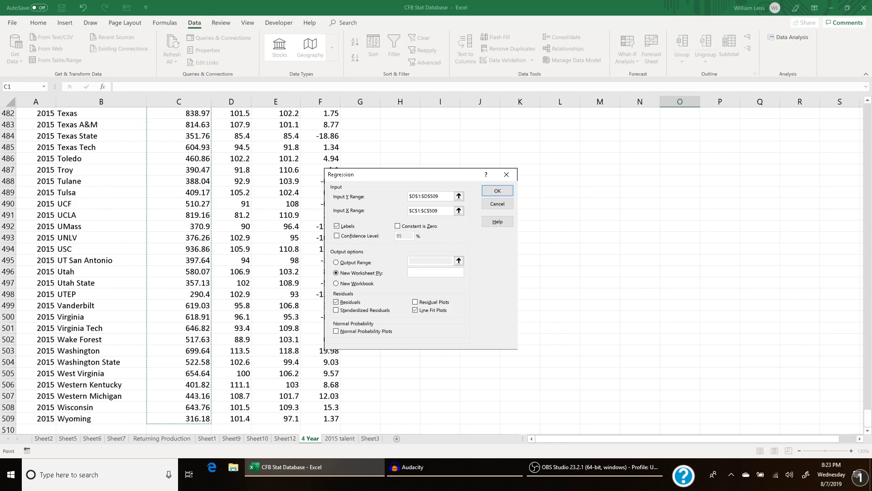
left_click(497, 190)
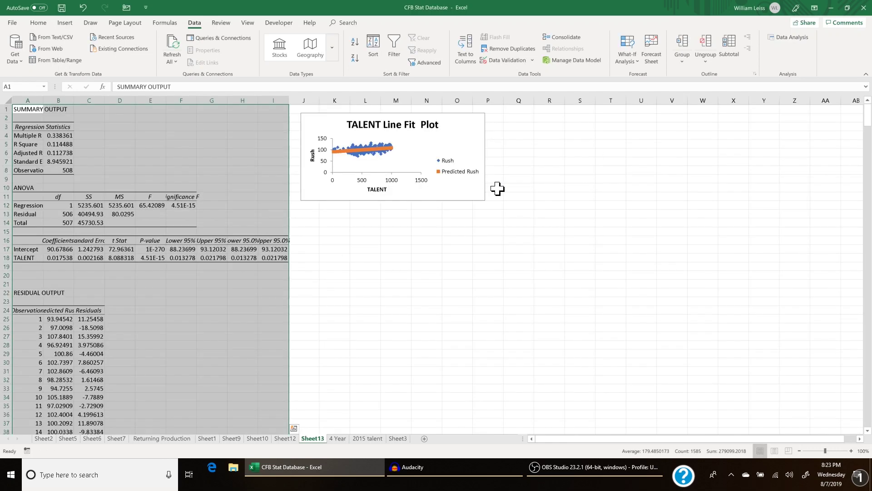
- Enlarge the Rush regression's TALENT line fit plot and reposition it clear of the summary tables
left_click(484, 200)
left_click_drag(485, 200, 613, 252)
left_click_drag(589, 168, 630, 177)
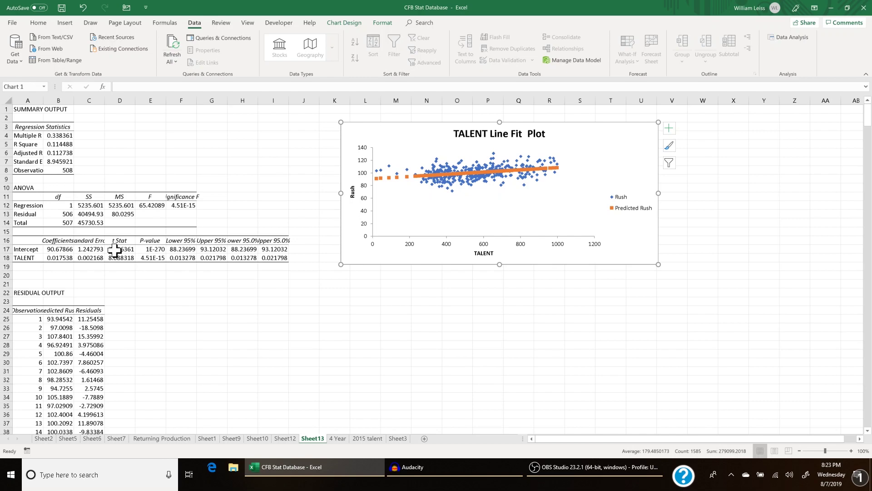
- Copy the Rush regression's Intercept and TALENT coefficients to X7:X8 on Sheet3 and check Purdue's and TCU's TALENT RUSH YPP REGR cells X3 and X4
left_click_drag(58, 250, 60, 257)
key("ctrl+c")
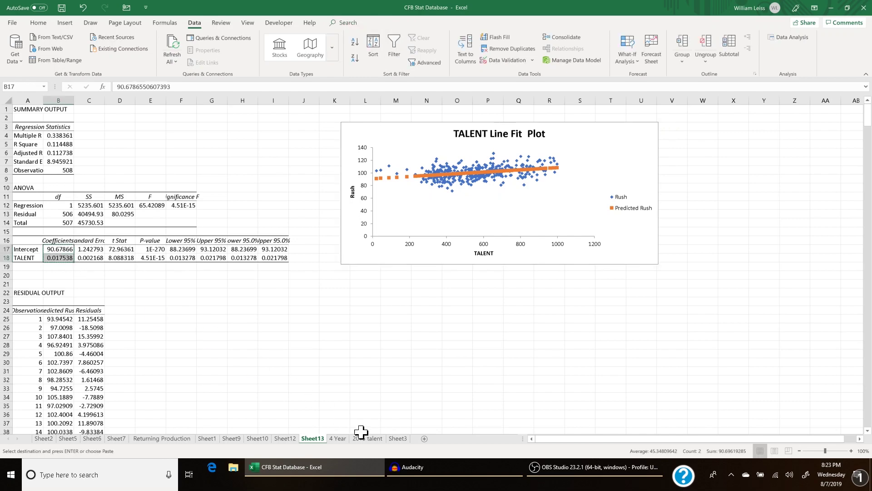
left_click(404, 440)
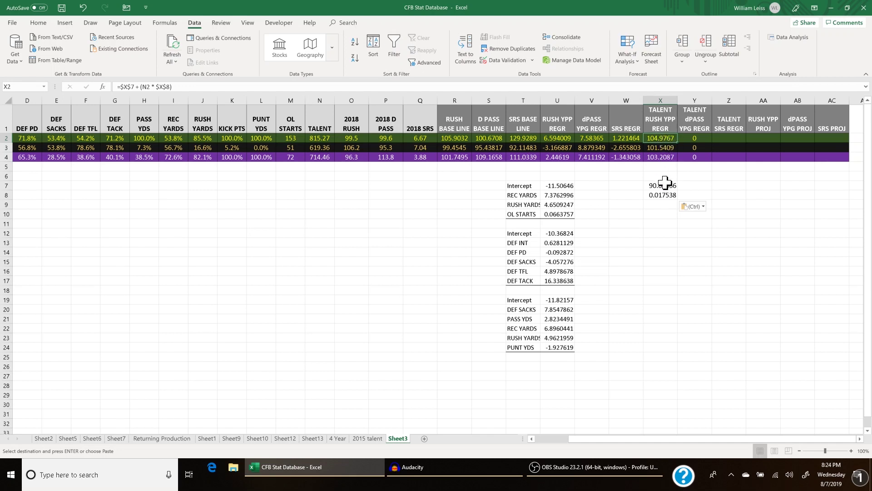
left_click(667, 147)
left_click(669, 156)
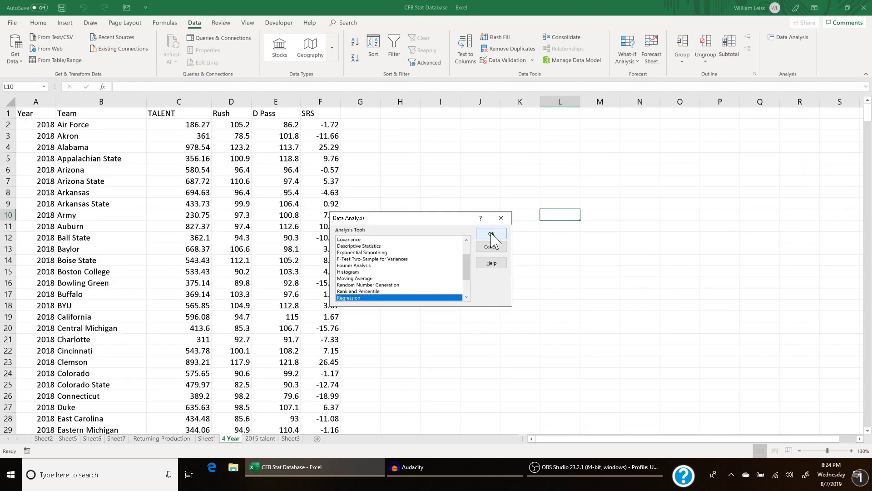
- Run the D Pass regression with $E$1:$E$509 as Y range and TALENT $C$1:$C$509 as X range, and enlarge its line fit plot
left_click(493, 230)
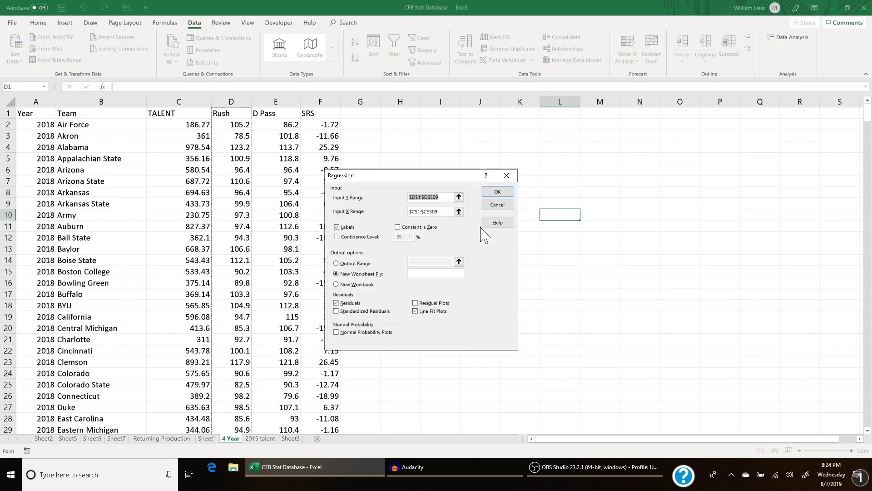
left_click(282, 114)
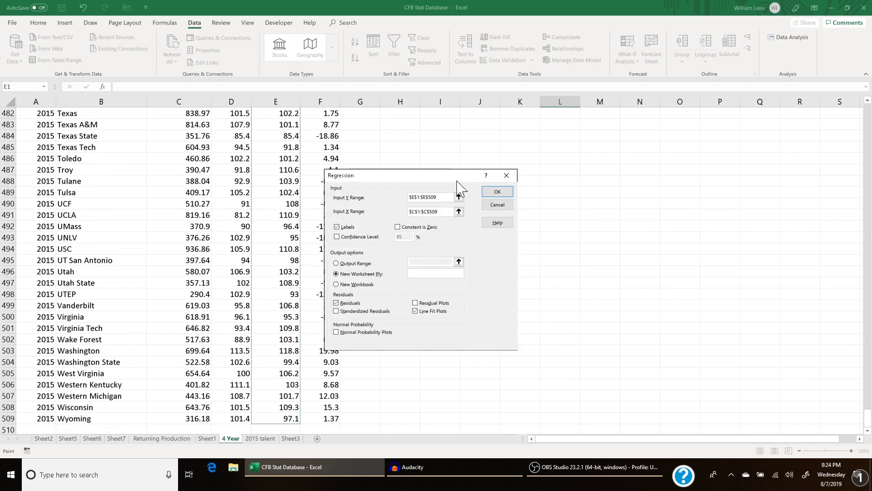
left_click(489, 192)
left_click(564, 220)
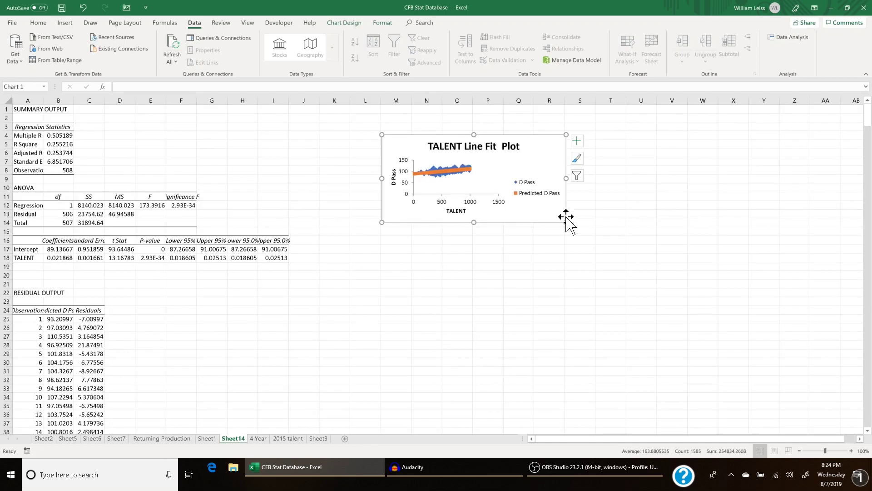
left_click_drag(566, 222, 648, 283)
- Copy the D Pass regression's Intercept and TALENT coefficients to Y7:Y8 on Sheet3
left_click_drag(54, 250, 59, 258)
key("ctrl+c")
left_click(318, 438)
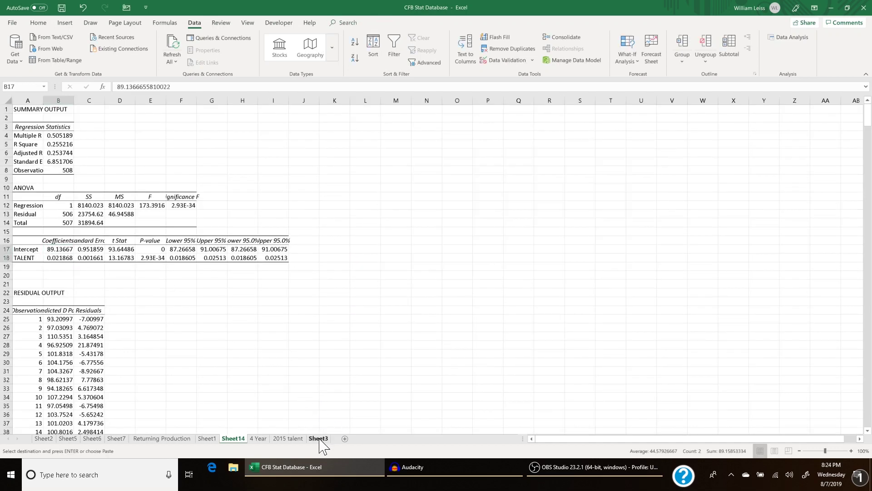
left_click(695, 186)
key("ctrl+v")
- Enter =$Y$7 + ($Y$8 * N2) in Oregon's TALENT dPASS YPG REGR cell Y2
left_click(695, 138)
type("=$Y$7")
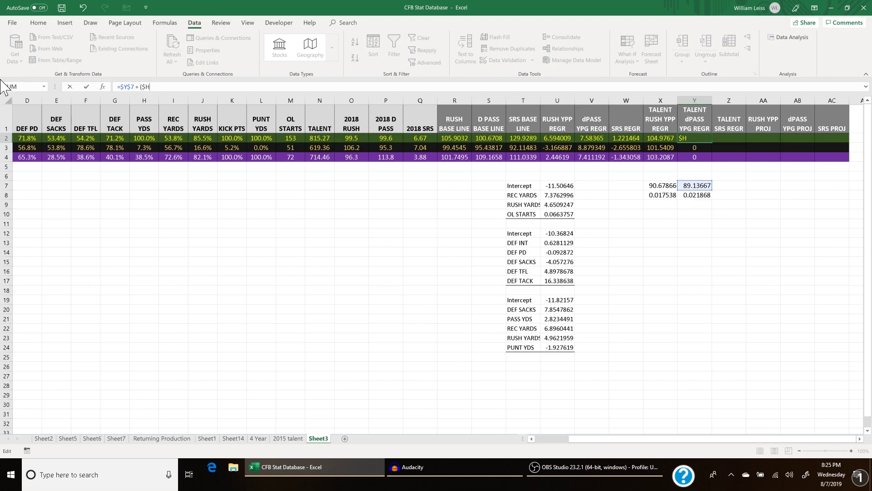
type(" + ($Y$8 * N2)")
key("Return")
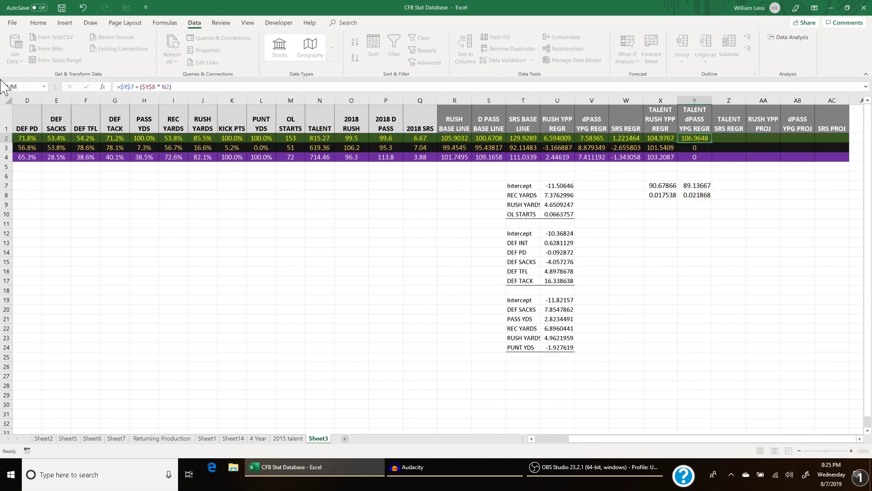
- Copy Oregon's TALENT dPASS YPG REGR formula to Purdue's cell Y3 and TCU's cell Y4
left_click(695, 138)
key("ctrl+c")
left_click(698, 147)
key("ctrl+v")
left_click(701, 158)
key("ctrl+v")
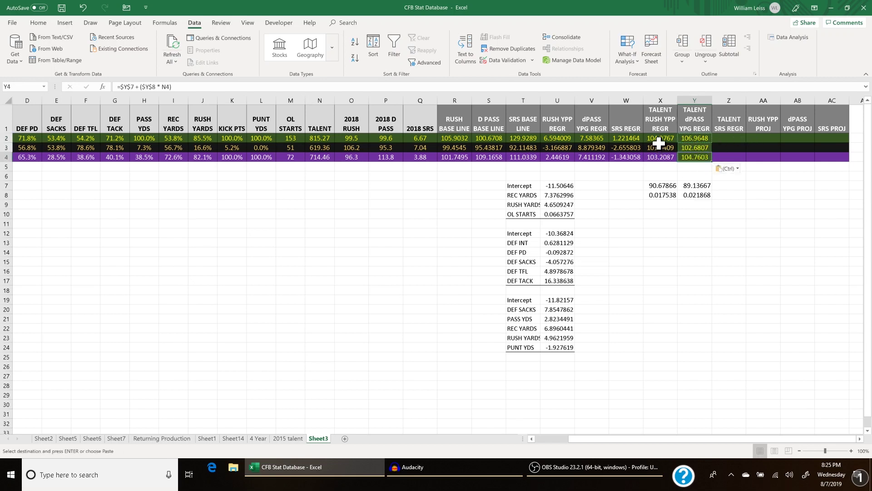
- Apply the team row formatting of X2:X4 to Y2:Y4 and select Oregon's TALENT SRS REGR cell Z2
left_click_drag(658, 139, 662, 156)
left_click(39, 23)
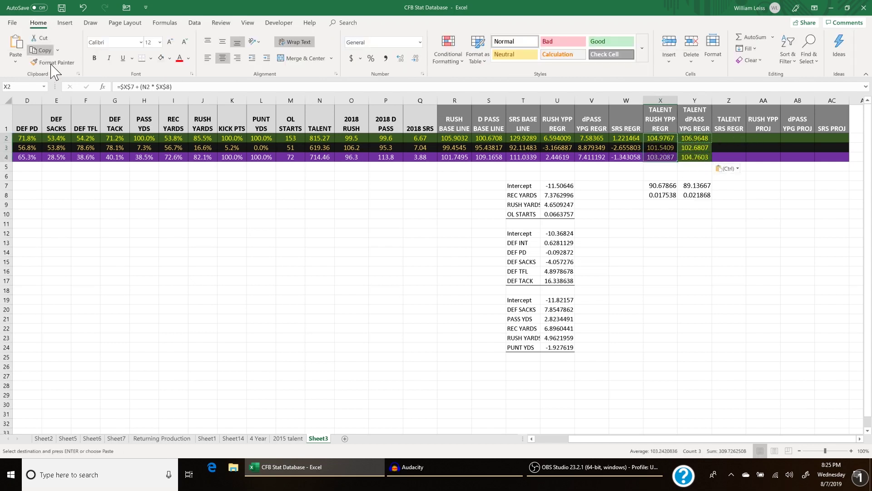
left_click(53, 62)
left_click(696, 138)
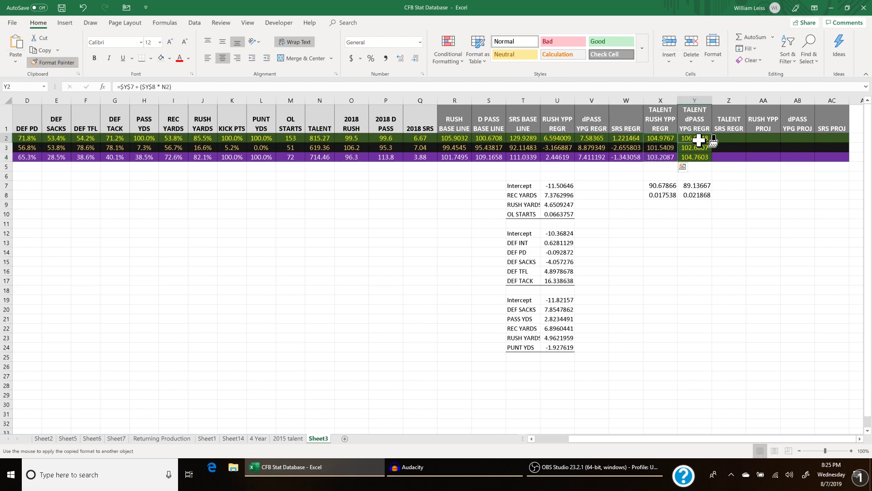
left_click(725, 137)
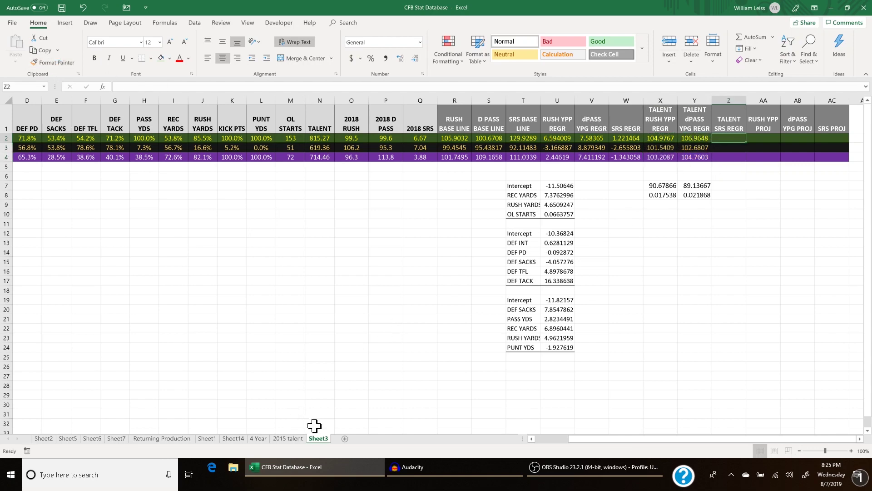
- Run the regression of SRS on TALENT from the 4 Year sheet and reposition its line fit plot
left_click(259, 438)
left_click(195, 22)
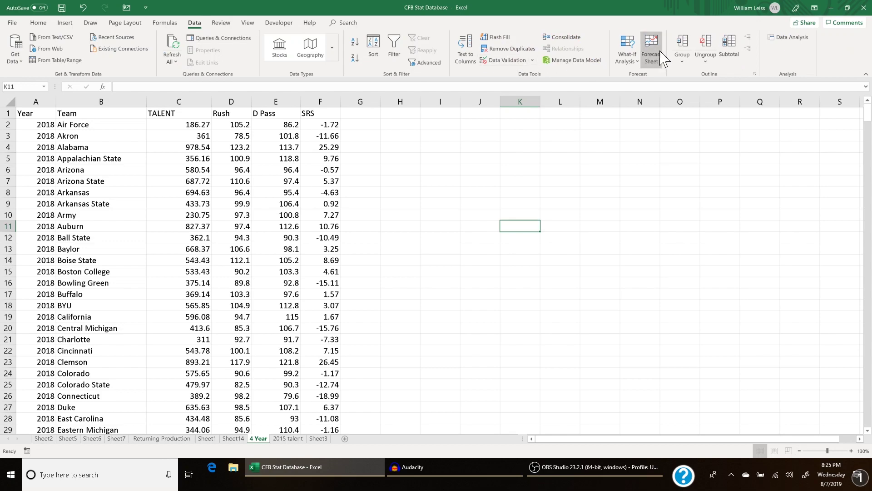
left_click(792, 38)
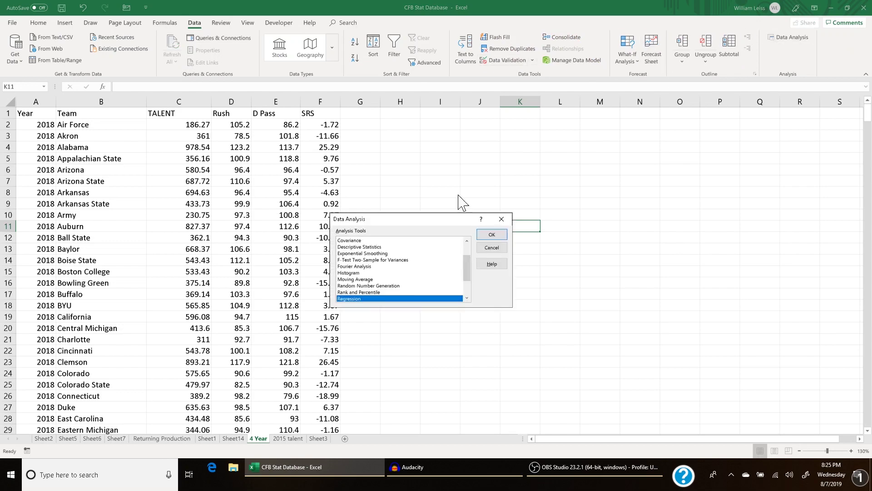
left_click(492, 236)
left_click(496, 192)
left_click_drag(462, 131, 482, 139)
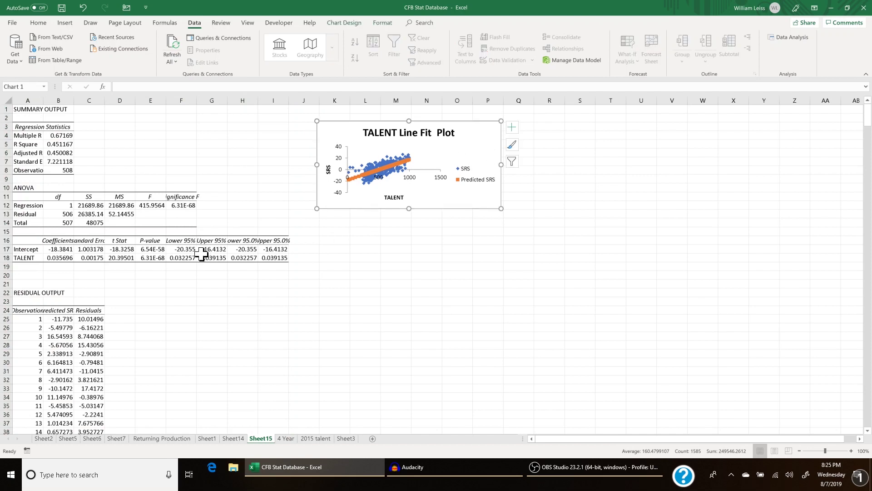
- Copy the SRS regression's Intercept and TALENT coefficients to Z7:Z8 on Sheet3
left_click(175, 272)
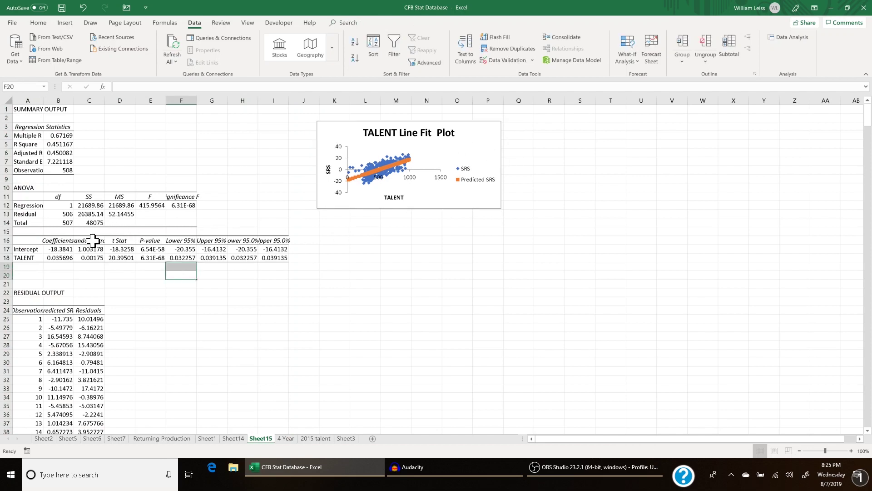
left_click(61, 250)
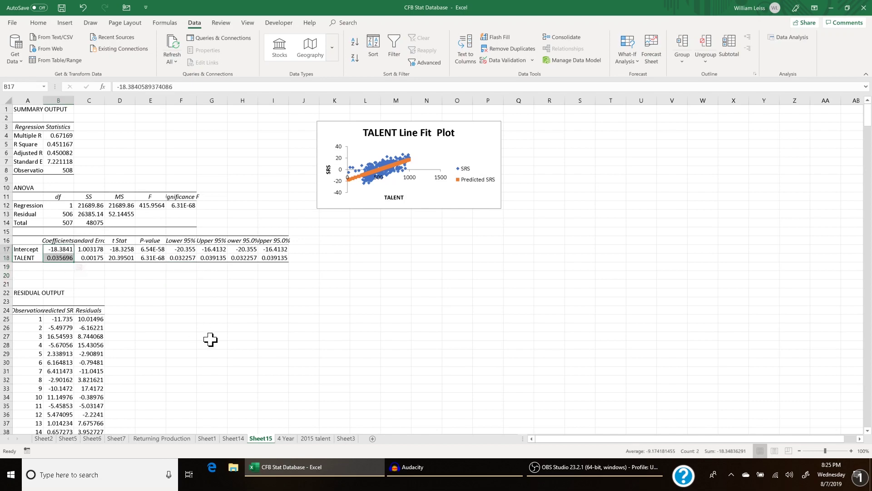
key("ctrl+c")
left_click(345, 438)
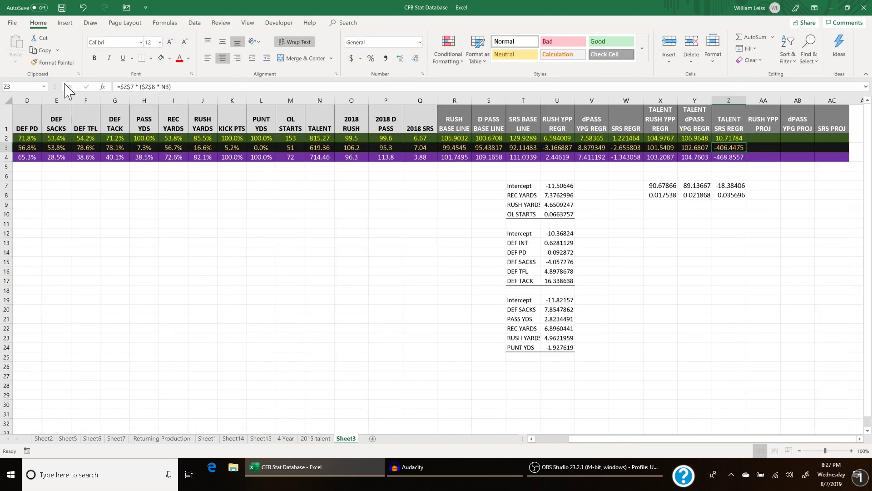
- Copy Oregon's TALENT SRS REGR formula from Z2 to Purdue's cell Z3 and TCU's cell Z4
key("Up")
key("ctrl+c")
key("Down")
key("ctrl+v")
key("Down")
key("ctrl+v")
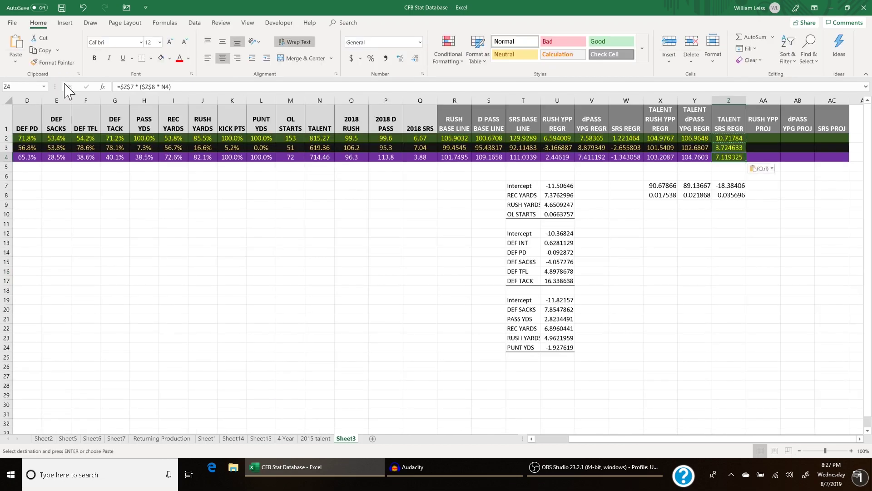
- Apply the team row formatting of Y2:Y4 to the TALENT SRS REGR cells Z2:Z4
key("Down")
mouse_move(693, 137)
left_mouse_down()
mouse_move(695, 157)
mouse_move(729, 145)
mouse_move(730, 157)
left_mouse_up()
left_click(53, 63)
left_click(741, 199)
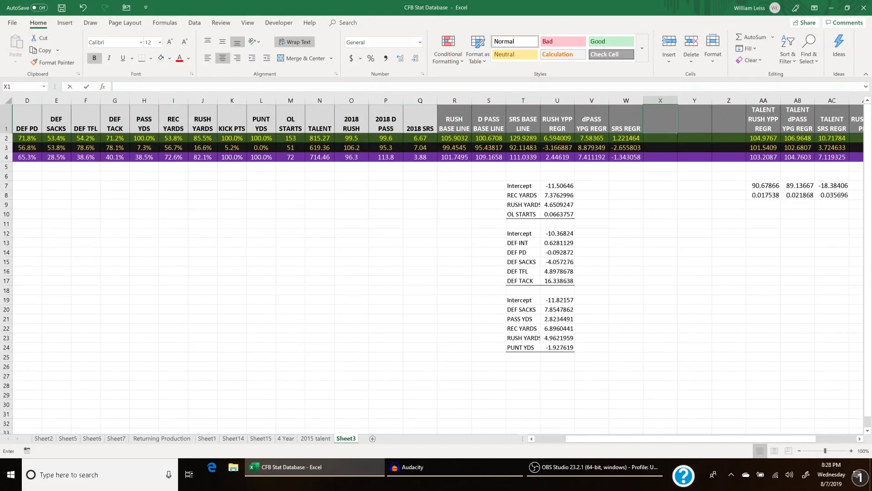
- Enter the headers RUSH REG CHG, DPASS REG CHG and SRS REG CHG in the blank cells X1:Z1
type("RUSH")
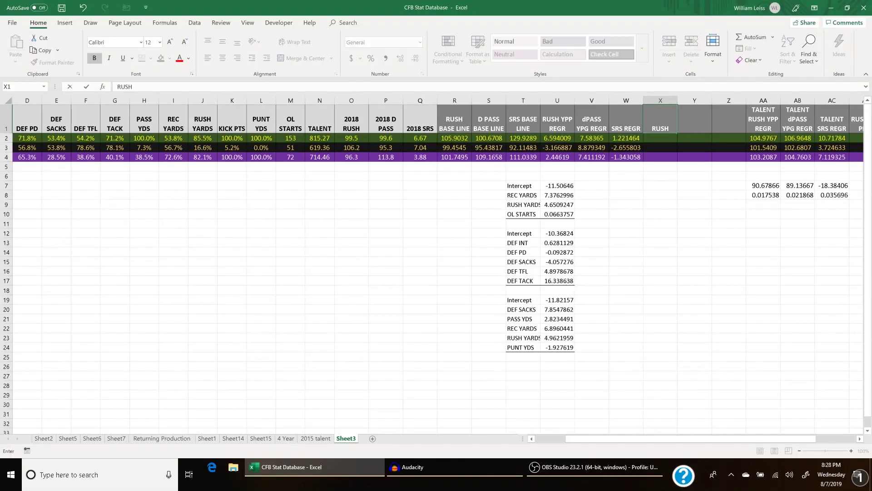
type(" REG CHF")
key("Tab")
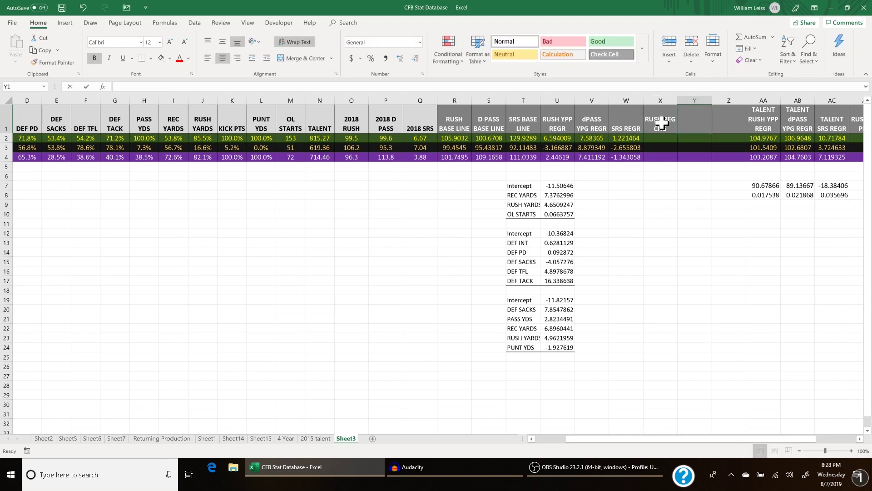
type("DPASS REG CHG")
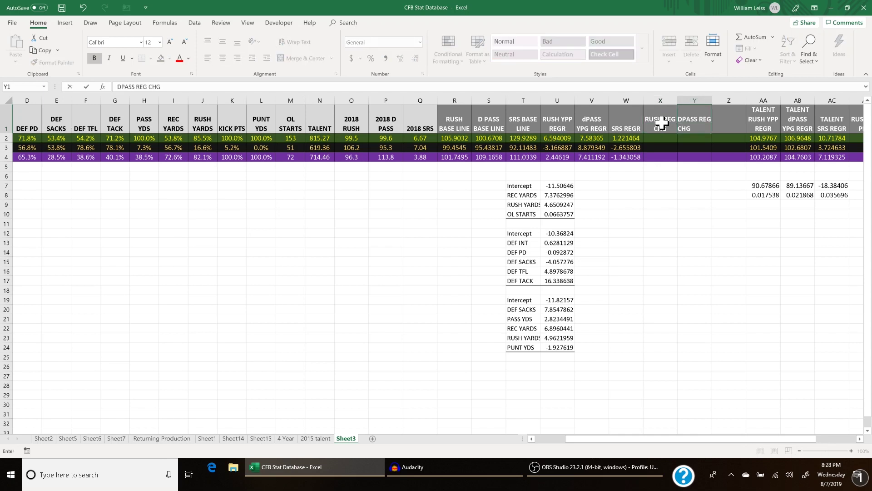
key("Tab")
type("SRS REG CHG")
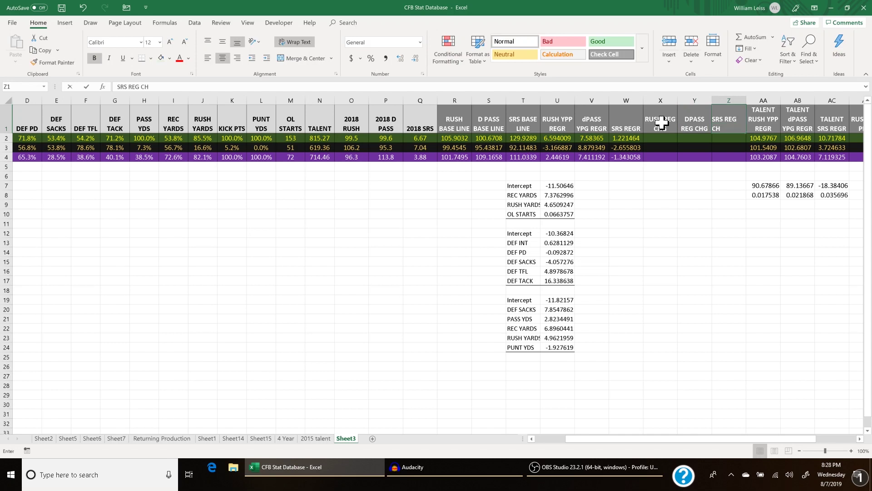
key("Return")
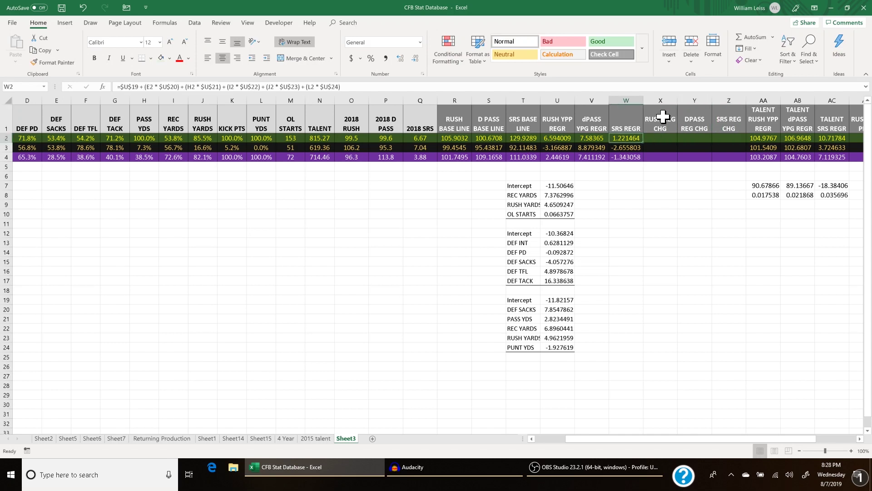
- Start Oregon's RUSH REG CHG formula in cell X2
key("Left")
key("Left")
key("Right")
key("Right")
key("Right")
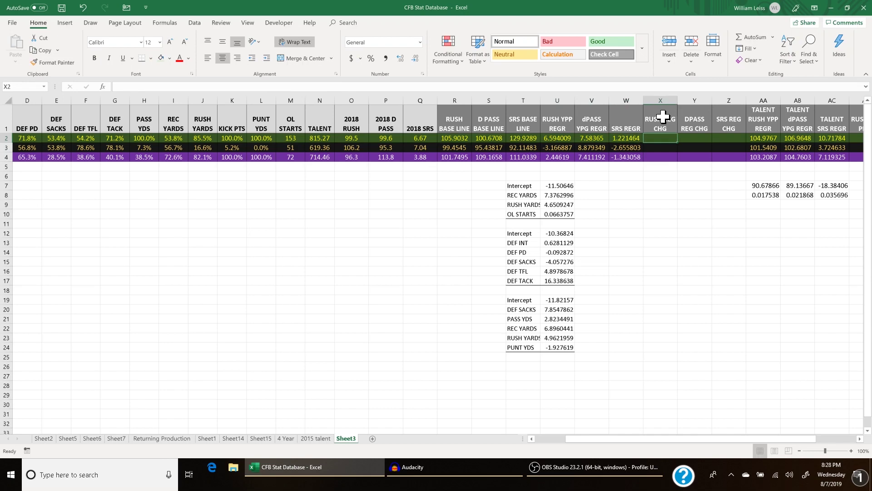
type("=")
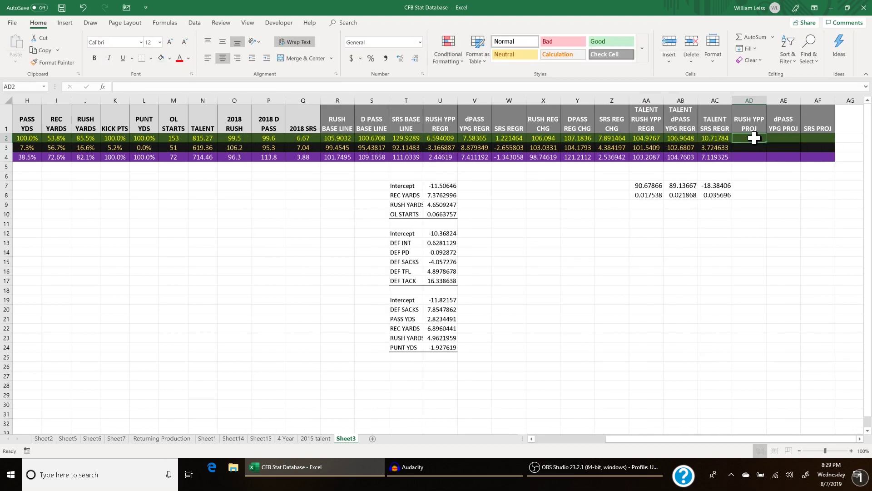
- Enter the weighted formula =((R2 * .4) + (X2 * .4) + (AA2 * .2)) in Oregon's RUSH YPP PROJ cell AD2
type("=")
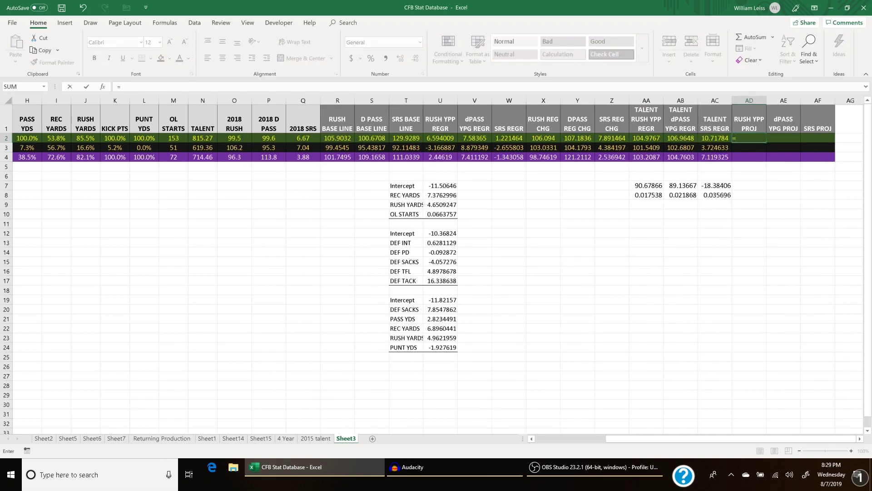
type("((R2")
type(") +")
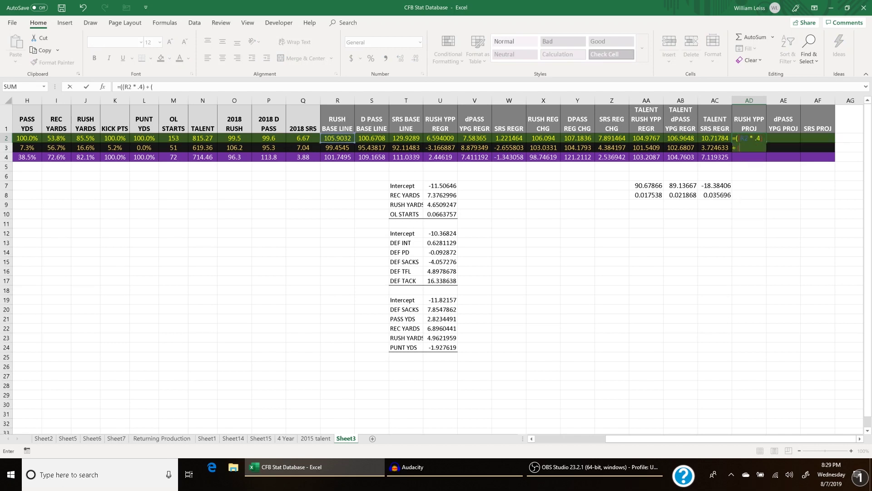
type(" (X2 * .4) + (AA2 * .2))")
key("Return")
left_click(755, 138)
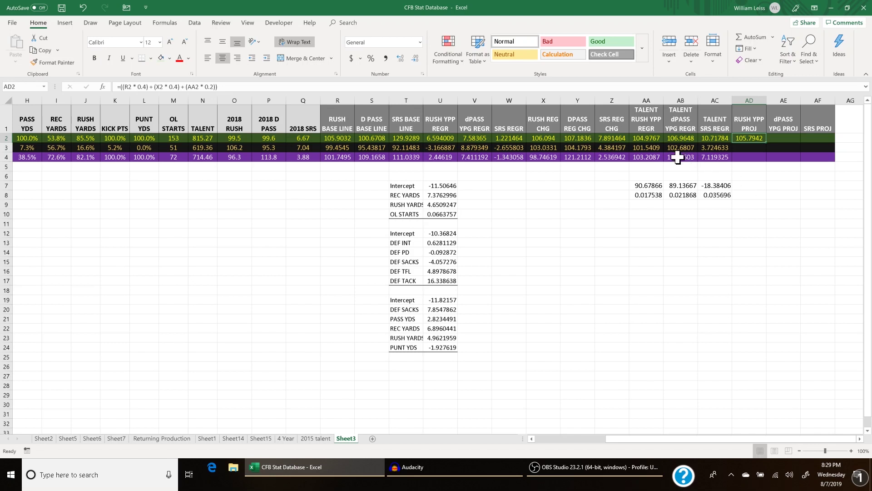
- Trace Oregon's row from the RUSH YPP projection back to its 2018 RUSH value to compare them
key("Left")
key("Left")
key("Left")
key("Left")
key("Left")
key("Left")
key("Left")
key("Left")
key("Left")
key("Left")
key("Left")
key("Left")
key("Left")
key("Left")
key("Left")
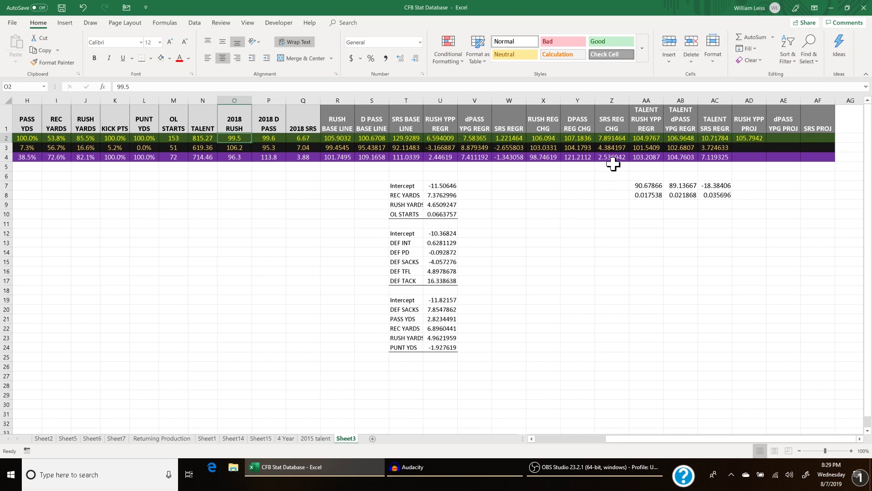
- Copy Oregon's RUSH YPP PROJ formula from AD2 to Purdue's cell AD3
left_click(750, 150)
left_click(749, 138)
key("ctrl+c")
left_click(744, 147)
key("ctrl+v")
key("Escape")
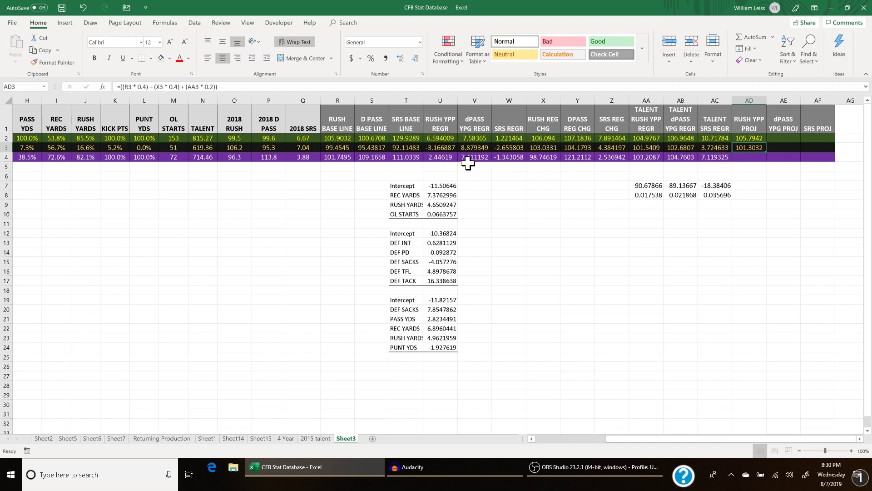
- Compare Purdue's RUSH YPP projection with its 2018 RUSH value by going back along row 3
key("Left")
key("Left")
key("Left")
key("Left")
key("Left")
key("Left")
key("Left")
key("Left")
key("Left")
key("Left")
key("Left")
key("Left")
key("Left")
key("Left")
key("Left")
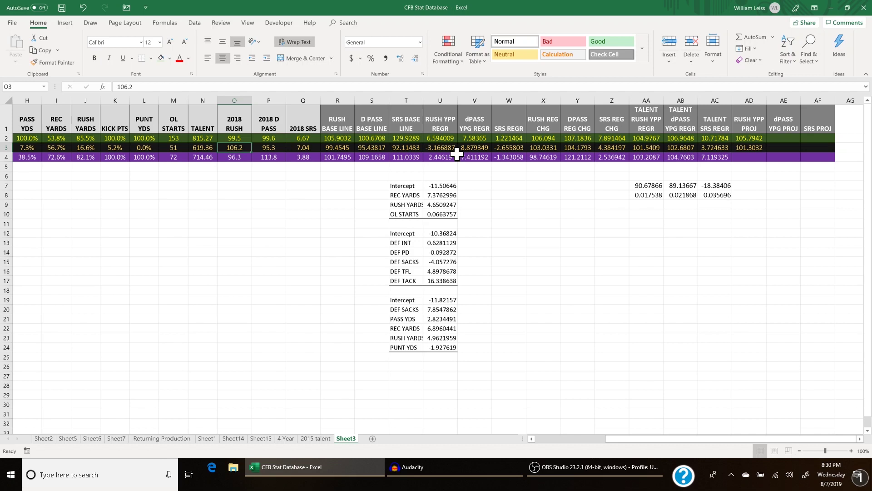
- Copy Purdue's RUSH YPP PROJ formula to TCU's cell AD4 and match its formatting to AC4
left_click(752, 149)
key("ctrl+c")
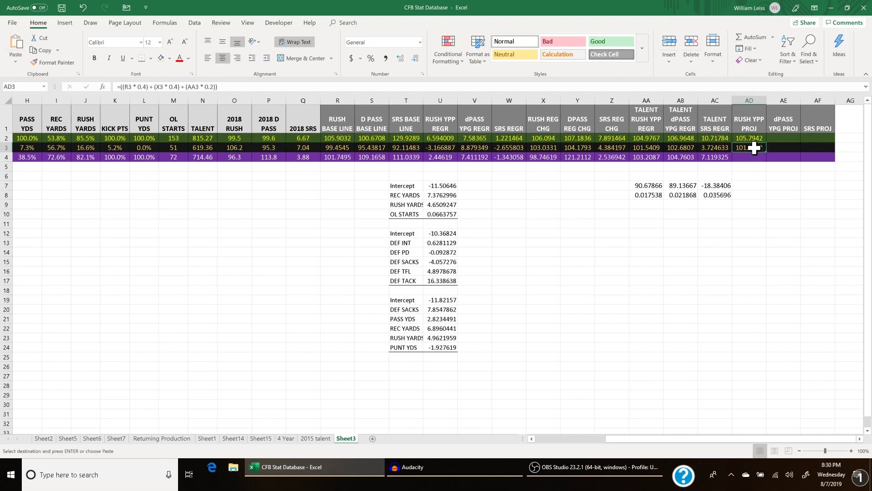
left_click(750, 157)
key("ctrl+v")
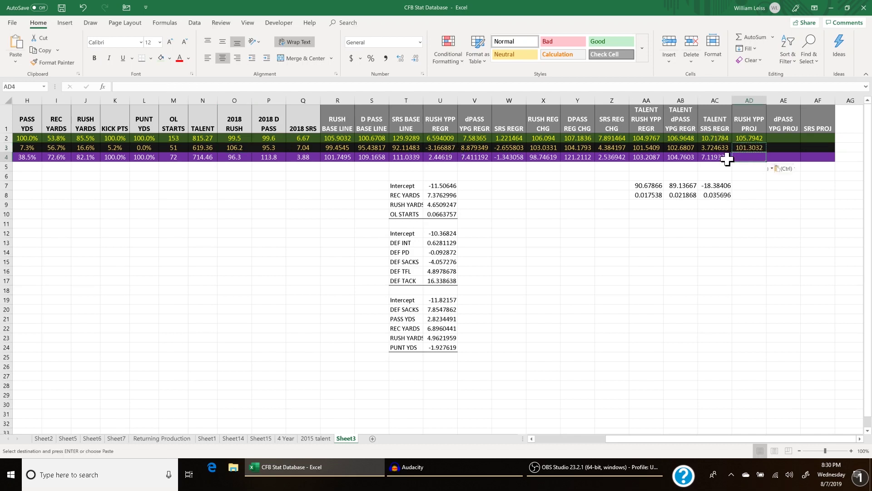
left_click(709, 156)
key("Escape")
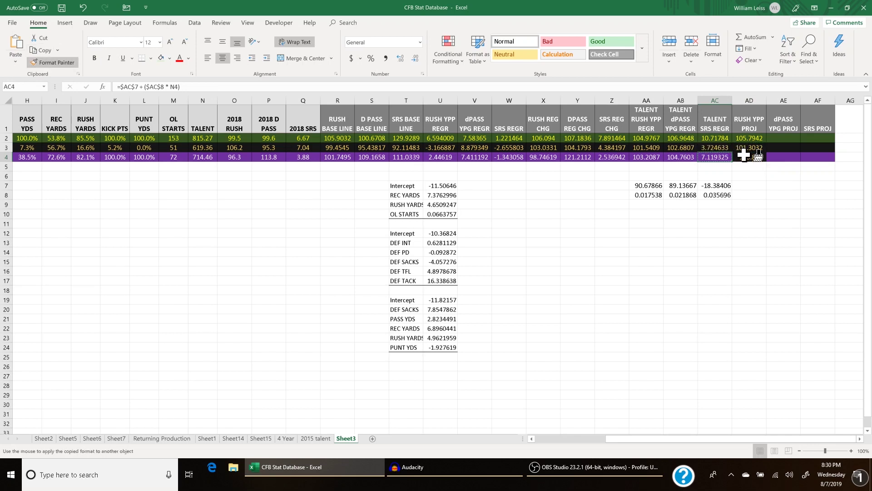
left_click(743, 154)
left_click(235, 157)
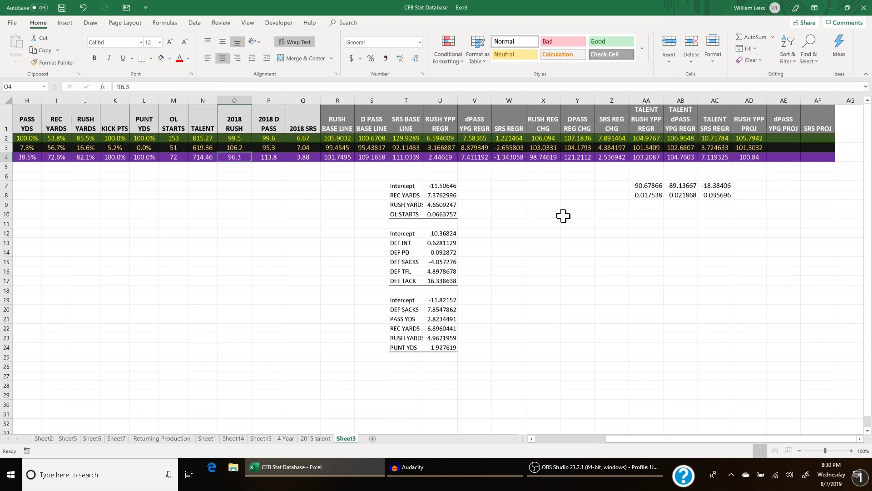
- Copy the weighted projection formula from AD2 into the dPASS YPG PROJ cells AE2:AE4, checking against the 2018 D PASS values
left_click(755, 138)
key("ctrl+c")
left_click(783, 139)
key("ctrl+v")
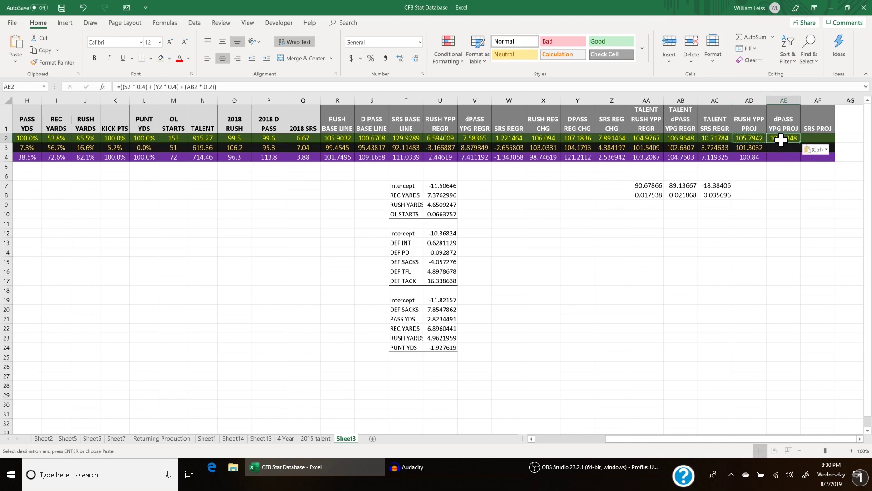
left_click(274, 139)
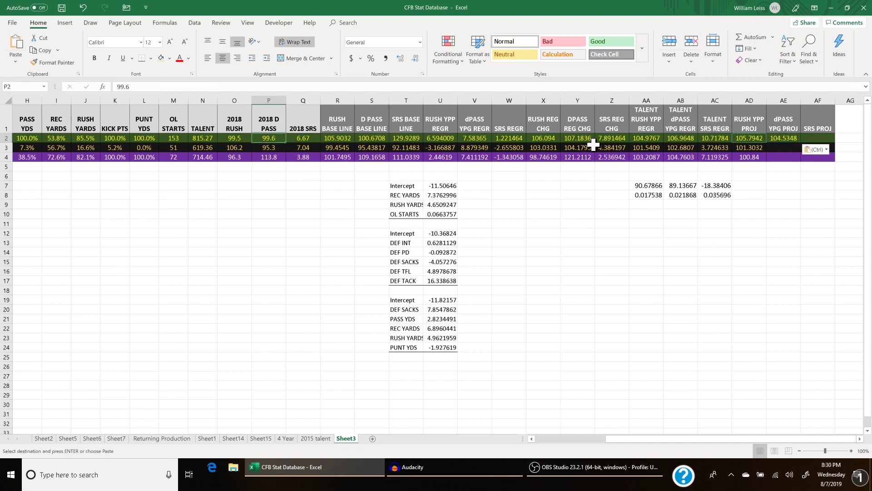
left_click(784, 147)
key("ctrl+v")
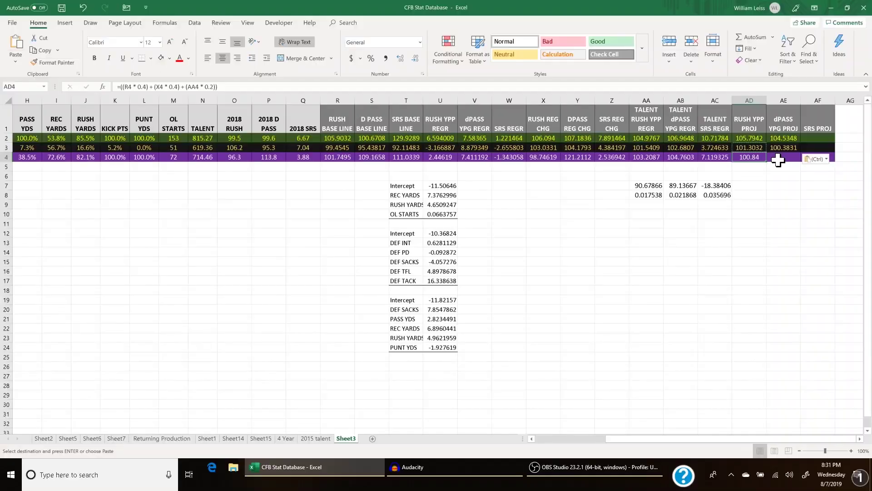
left_click(777, 158)
key("ctrl+v")
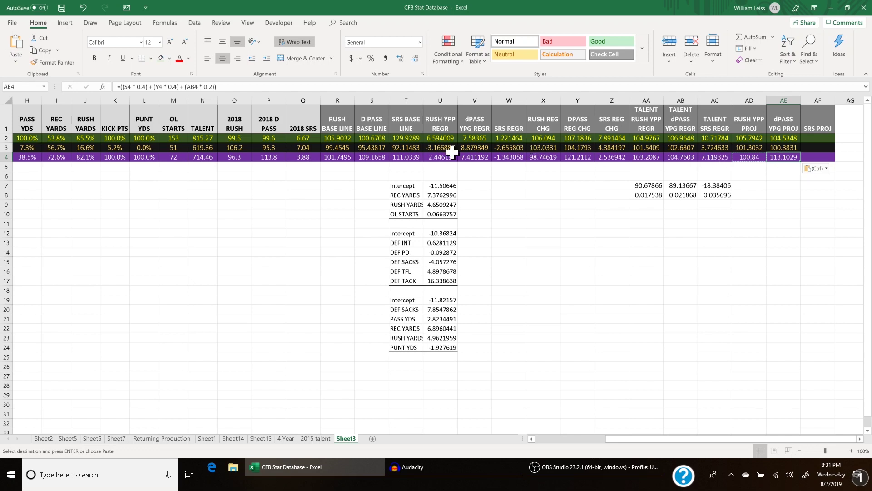
left_click(268, 158)
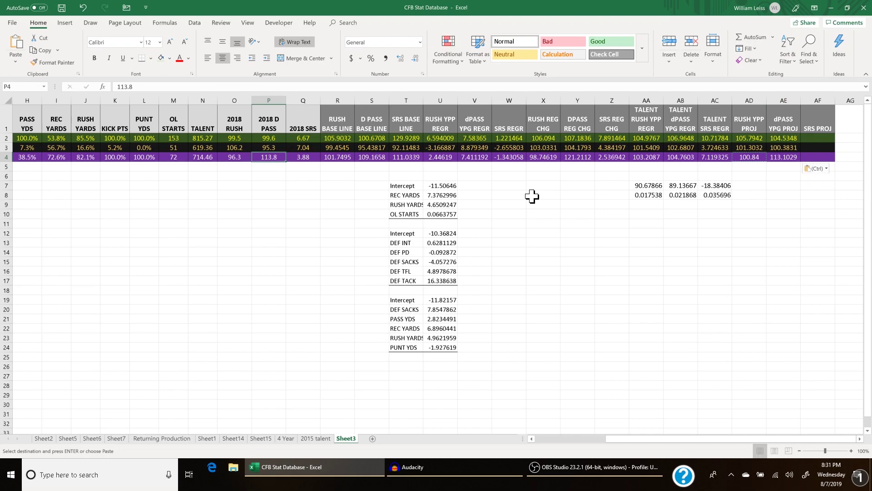
- Fill the SRS PROJ cells AF2:AF4 with the weighted projection formula and review each team's formula
left_click(817, 137)
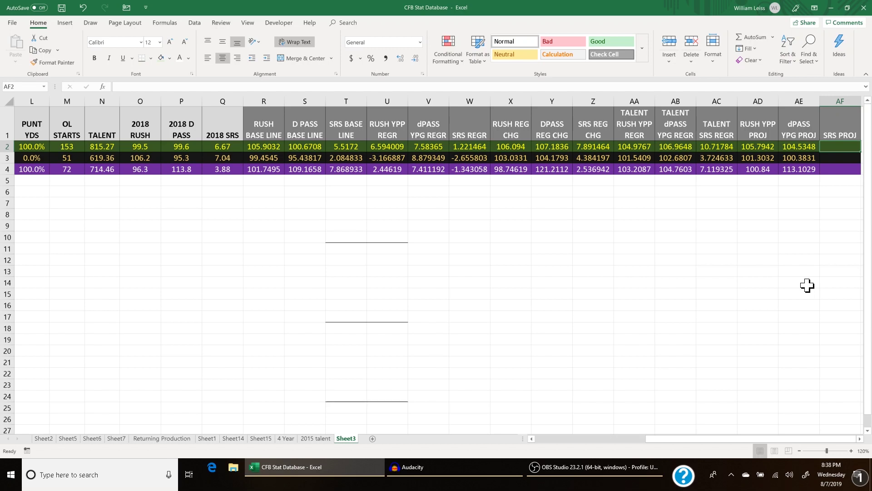
key("ctrl+v")
left_click(846, 157)
left_click(852, 172)
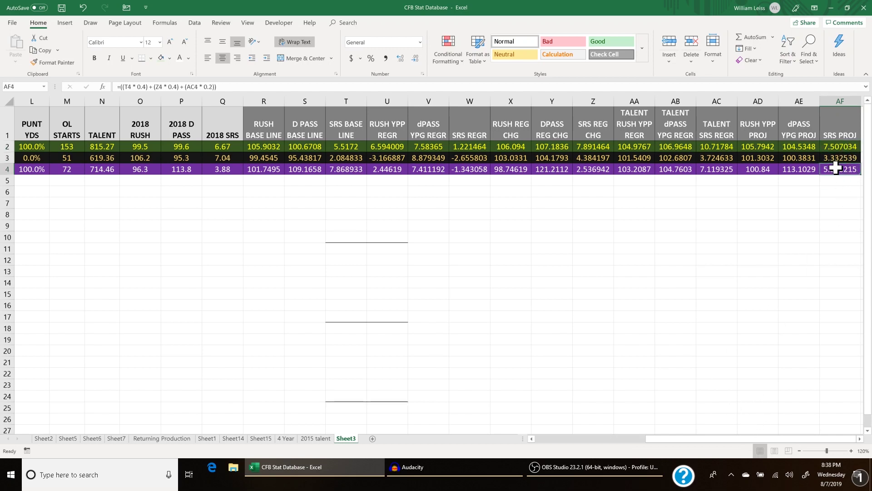
left_click(839, 159)
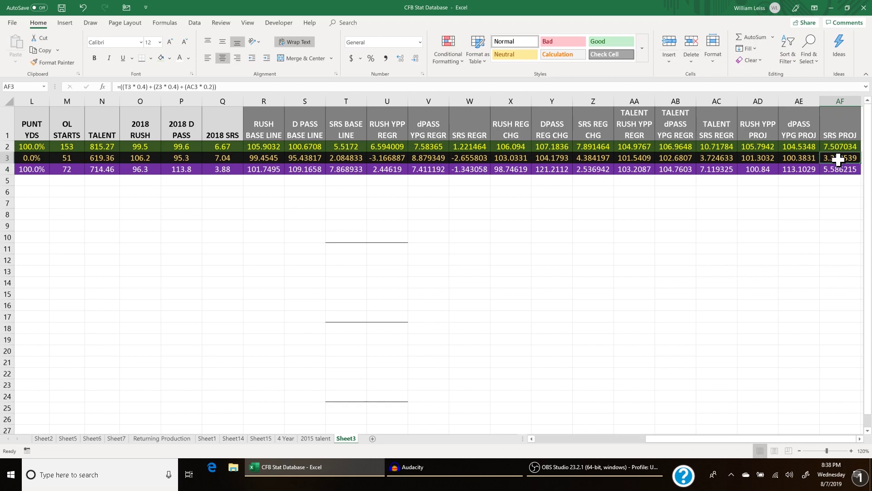
left_click(838, 146)
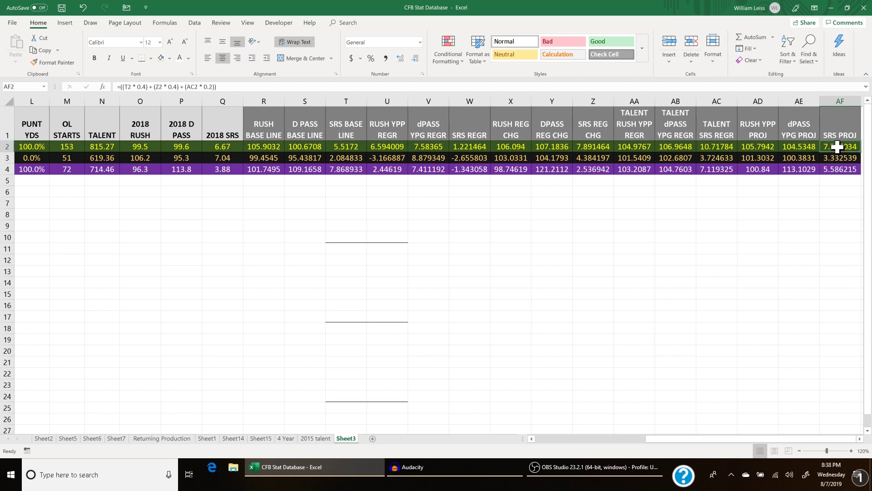